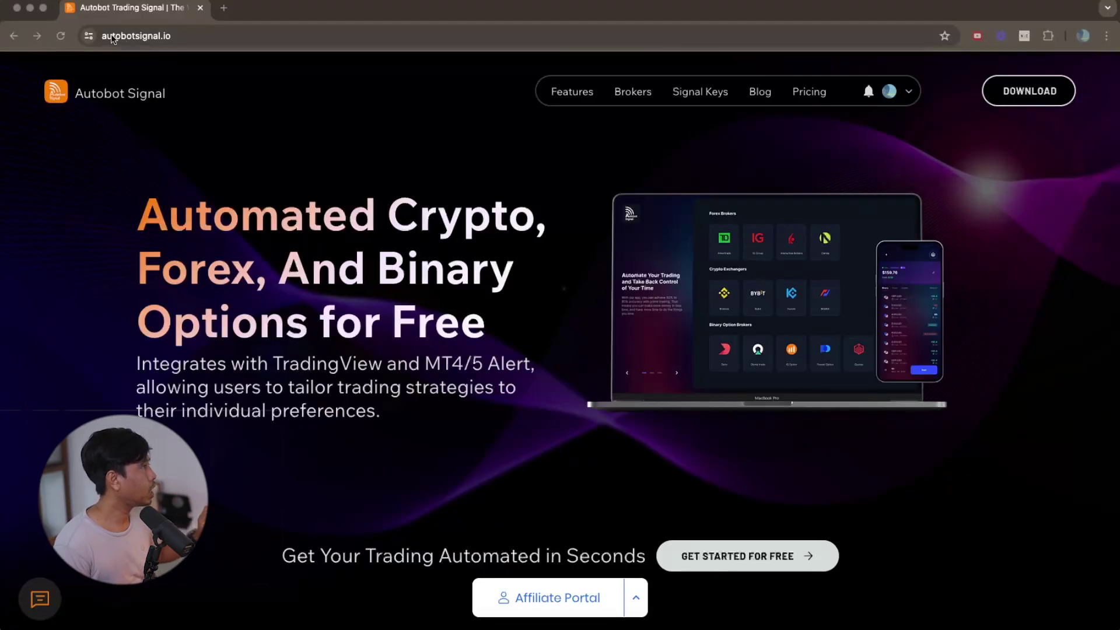
- Go to the Autobot Signal site's Blog page
click(128, 36)
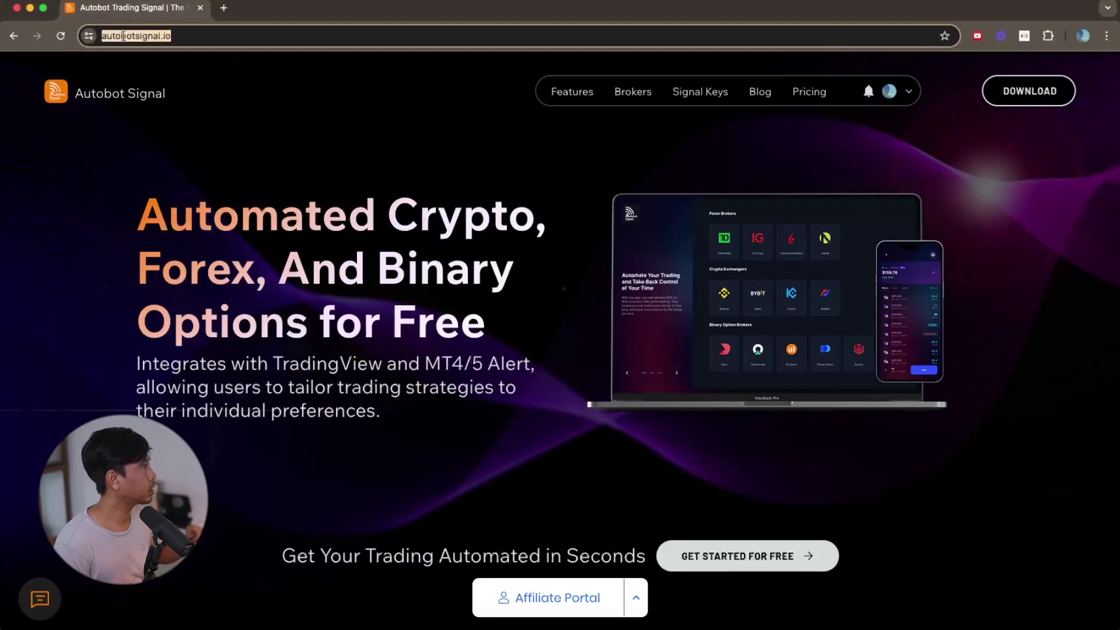
click(245, 87)
scroll(341, 403, down, 6)
scroll(341, 403, up, 6)
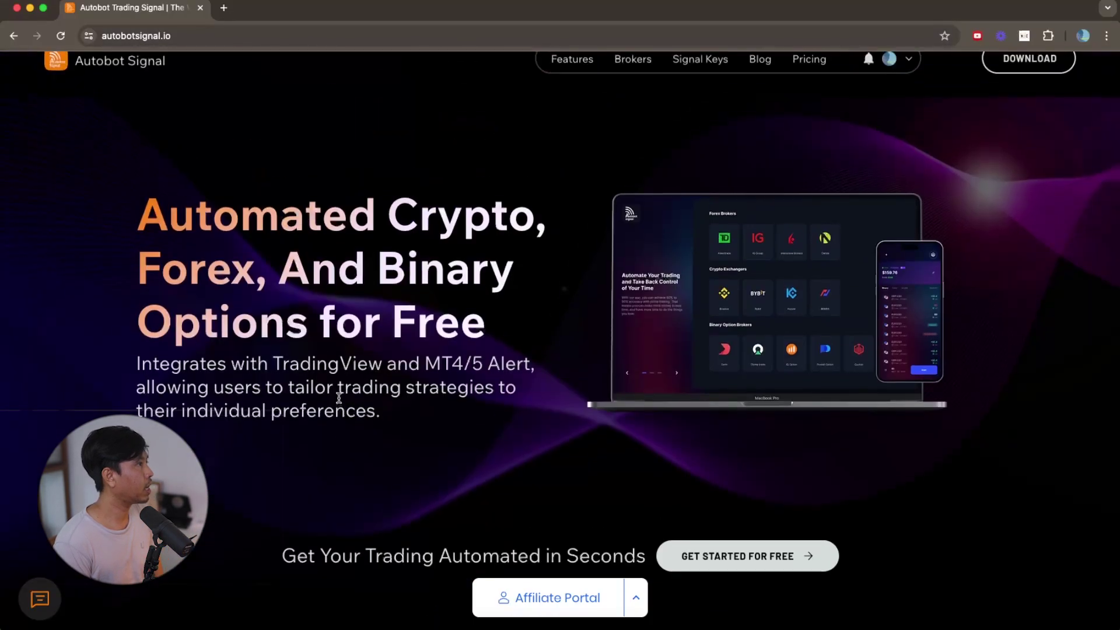
click(765, 96)
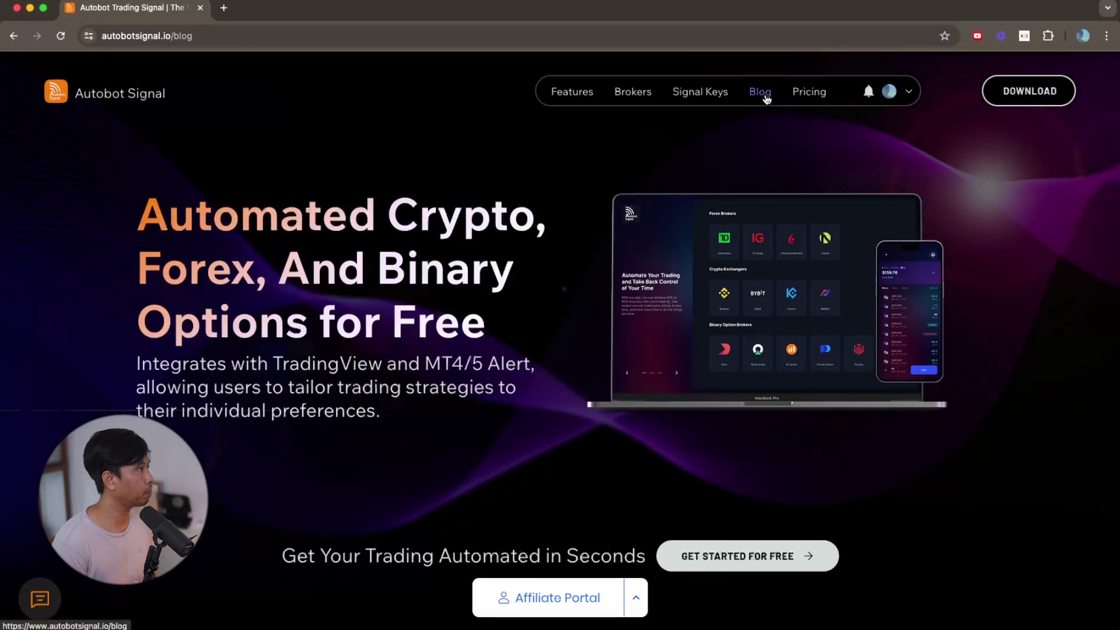
scroll(327, 437, down, 5)
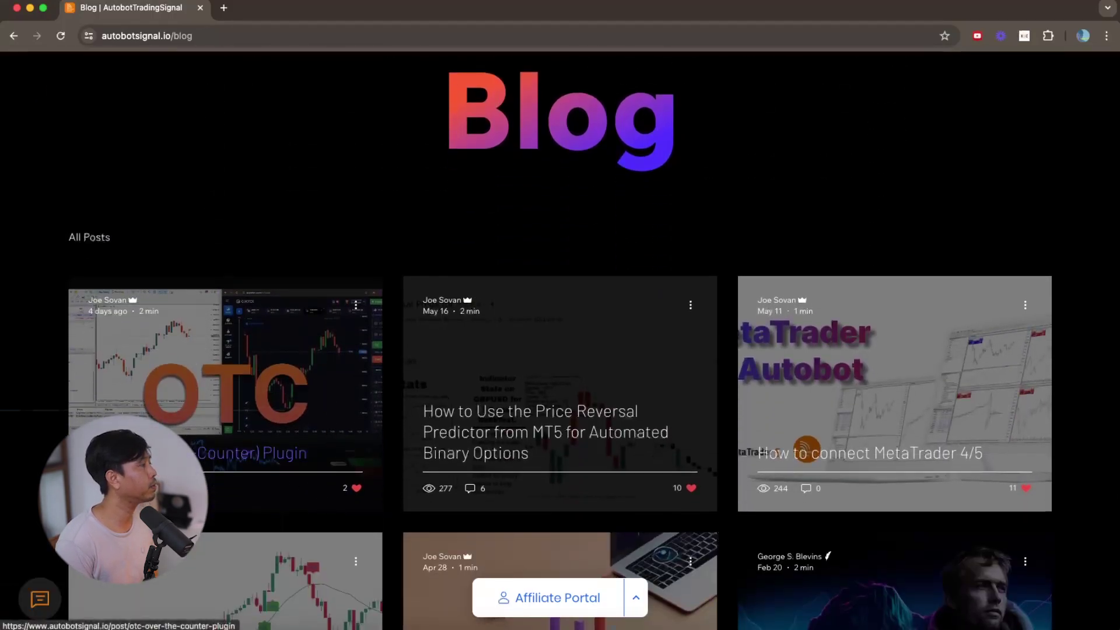
- Open the OTC (Over-The-Counter) Plugin post and scroll to its MT4/MT5 download options
click(211, 458)
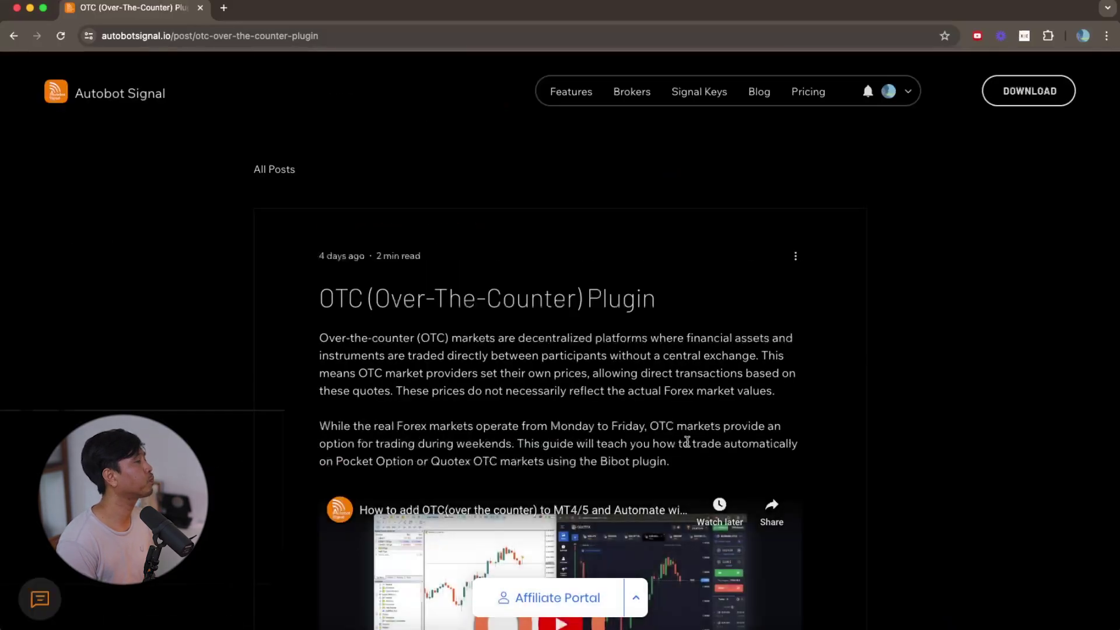
drag(339, 298, 656, 296)
click(735, 323)
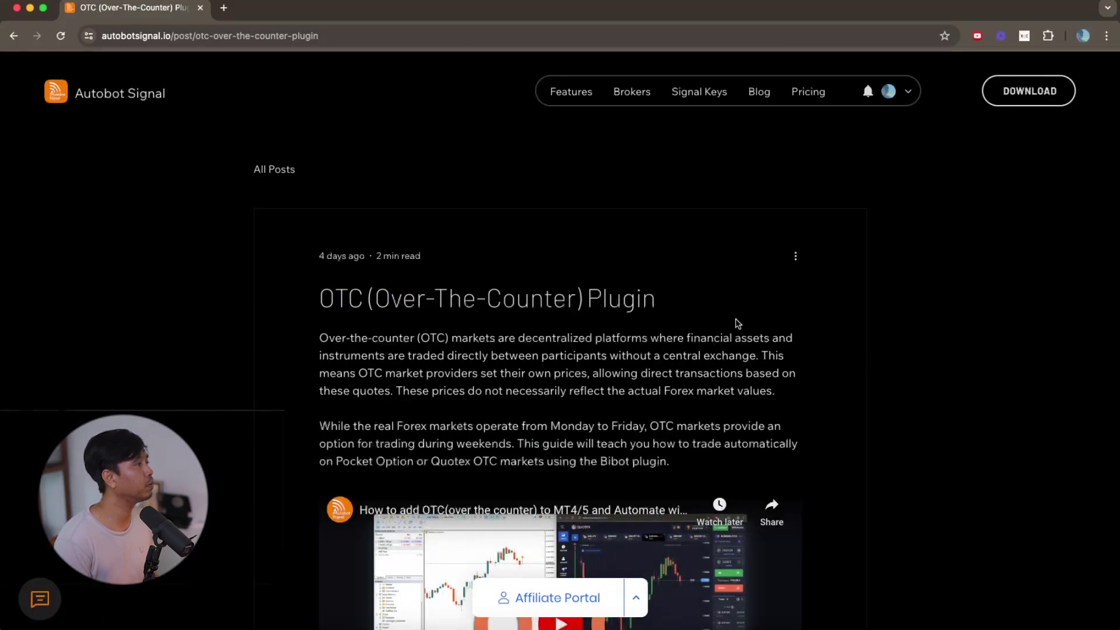
scroll(847, 400, down, 1)
scroll(847, 400, down, 3)
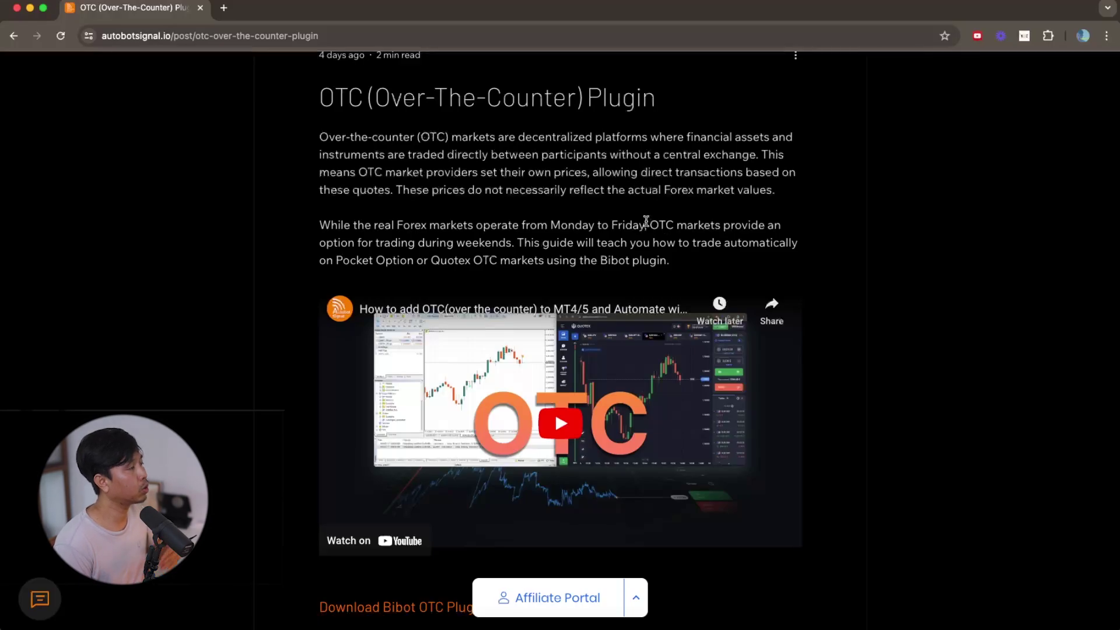
drag(649, 226, 702, 256)
click(669, 236)
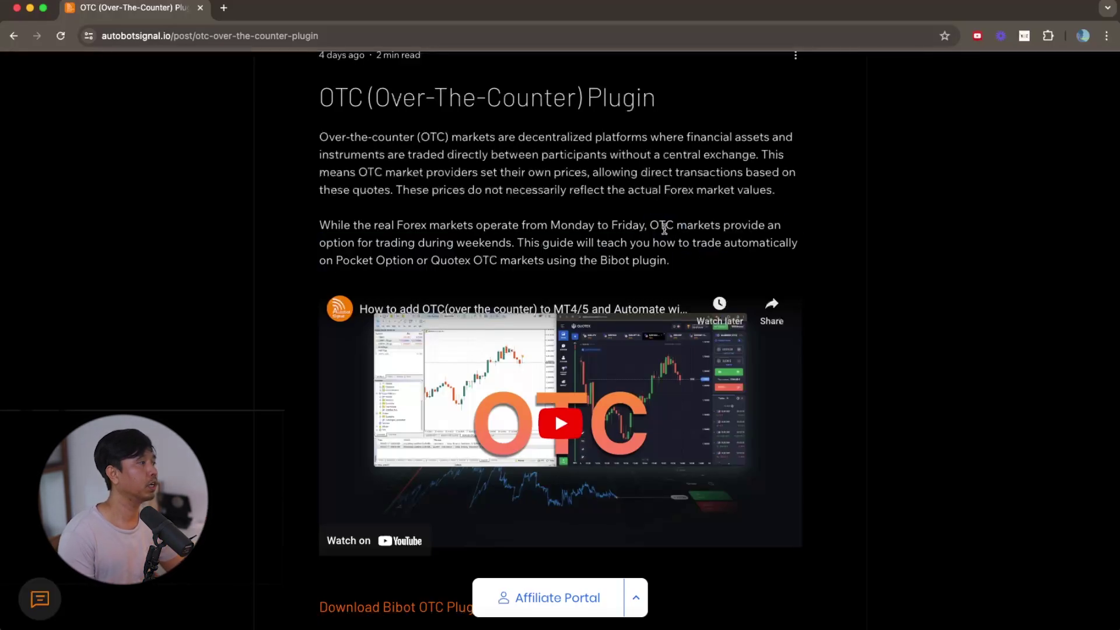
scroll(665, 234, down, 1)
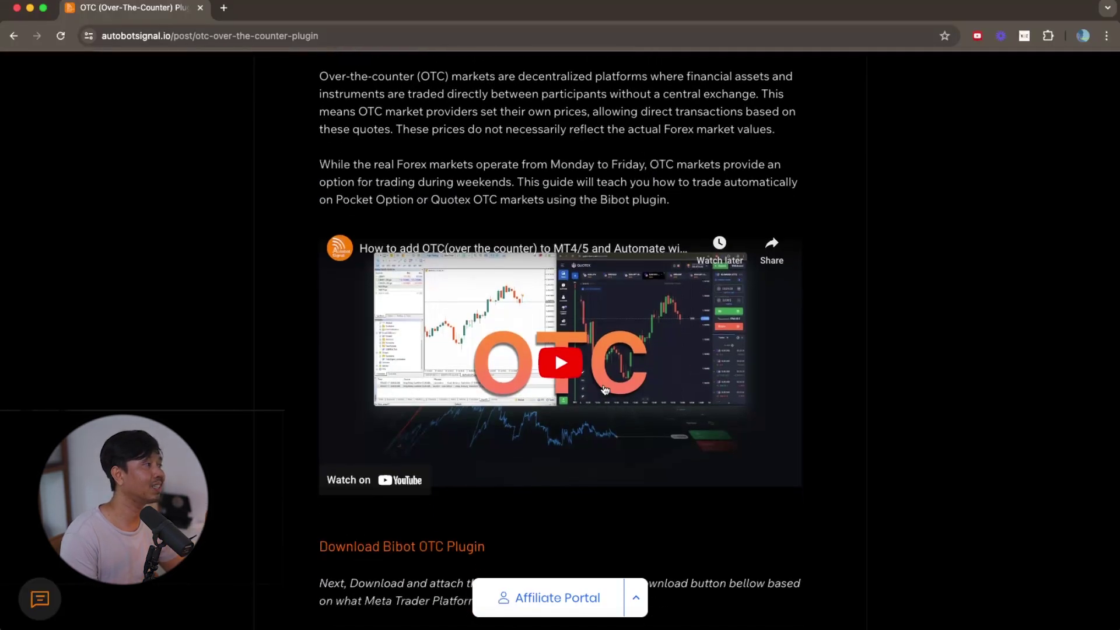
scroll(752, 430, down, 4)
scroll(753, 431, down, 2)
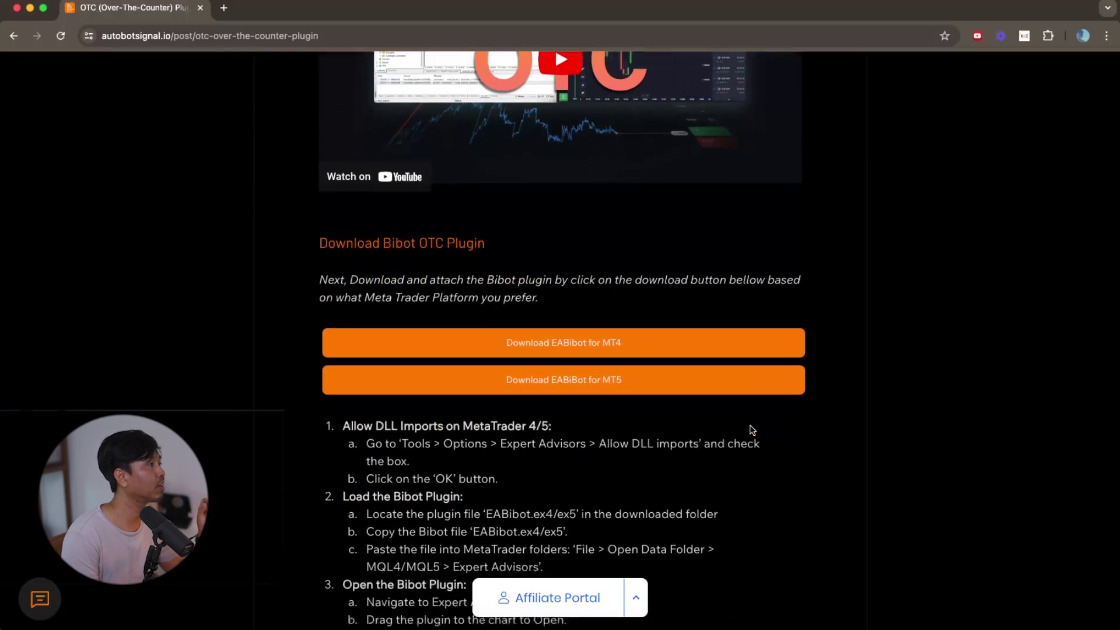
drag(328, 243, 490, 246)
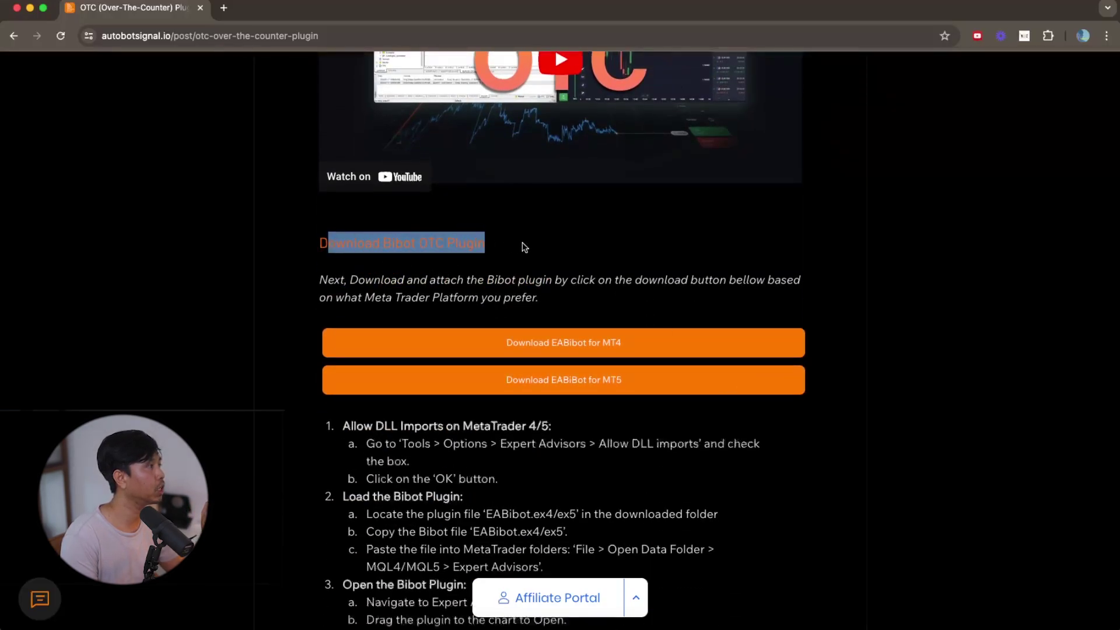
- Download EABiBot_Tick.ex5 with the 'Download EABiBot for MT5' button and confirm it finished
click(575, 253)
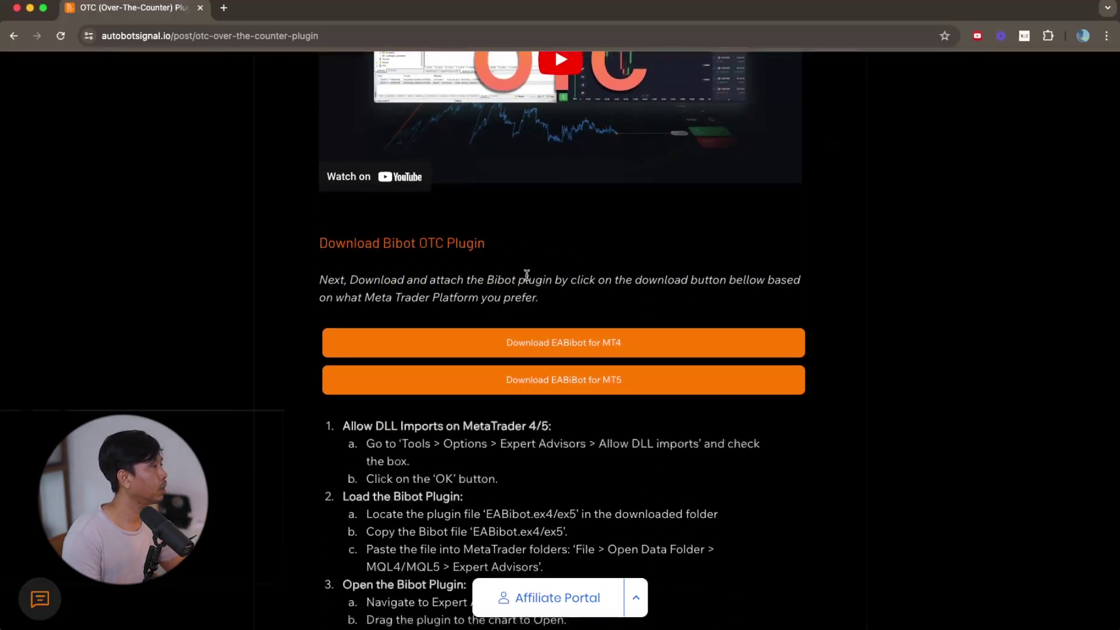
click(578, 386)
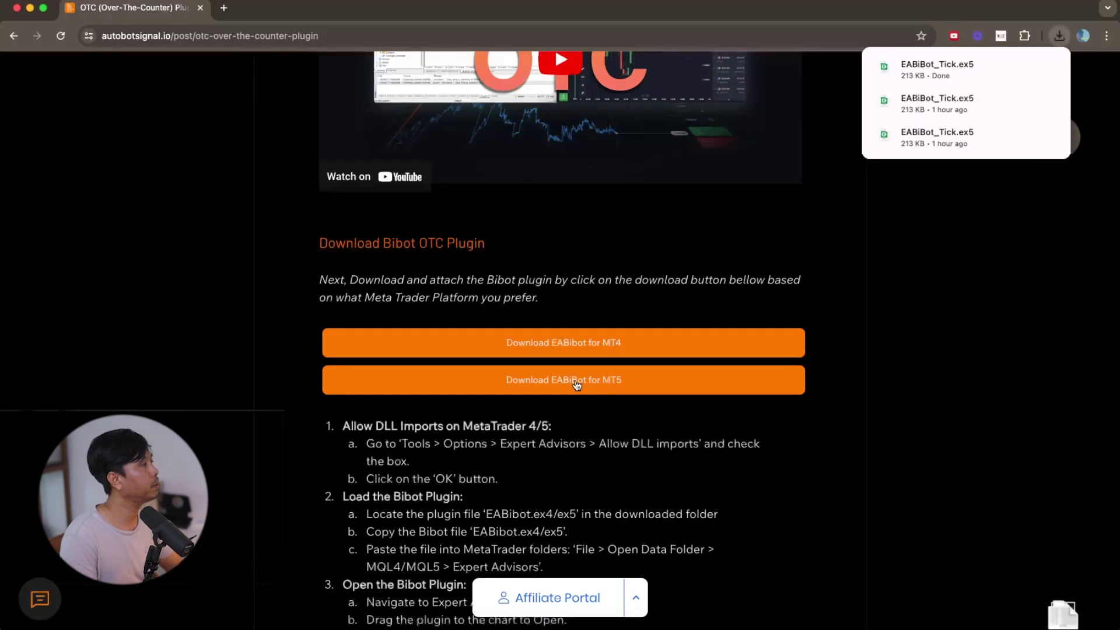
mouse_move(982, 59)
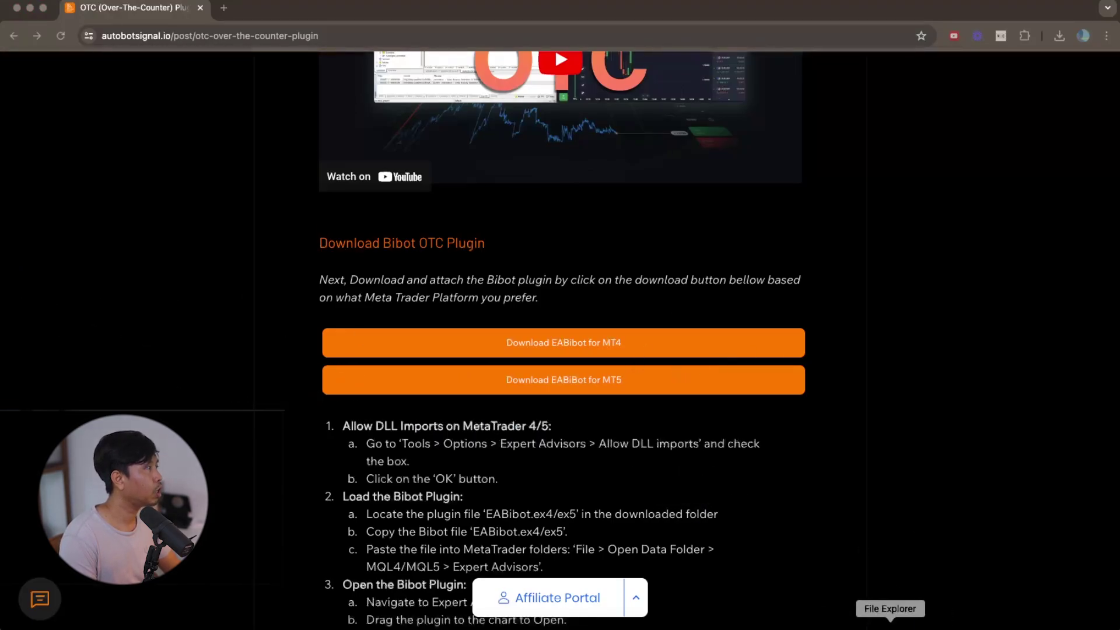
- Copy EABiBot_Tick from the Downloads folder, then minimise File Explorer
click(891, 624)
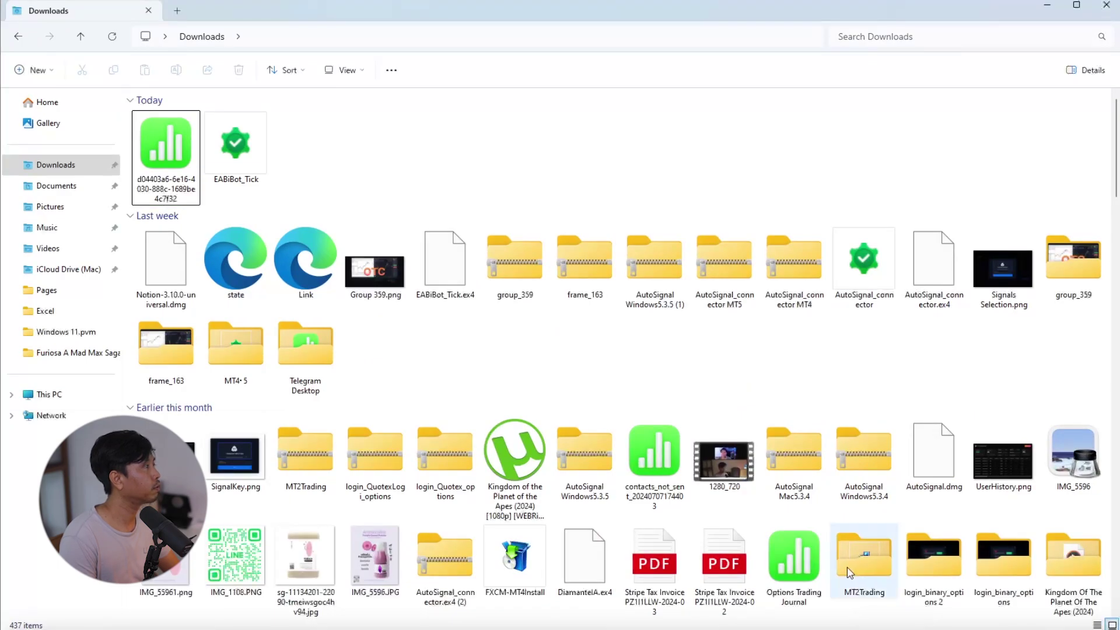
click(240, 143)
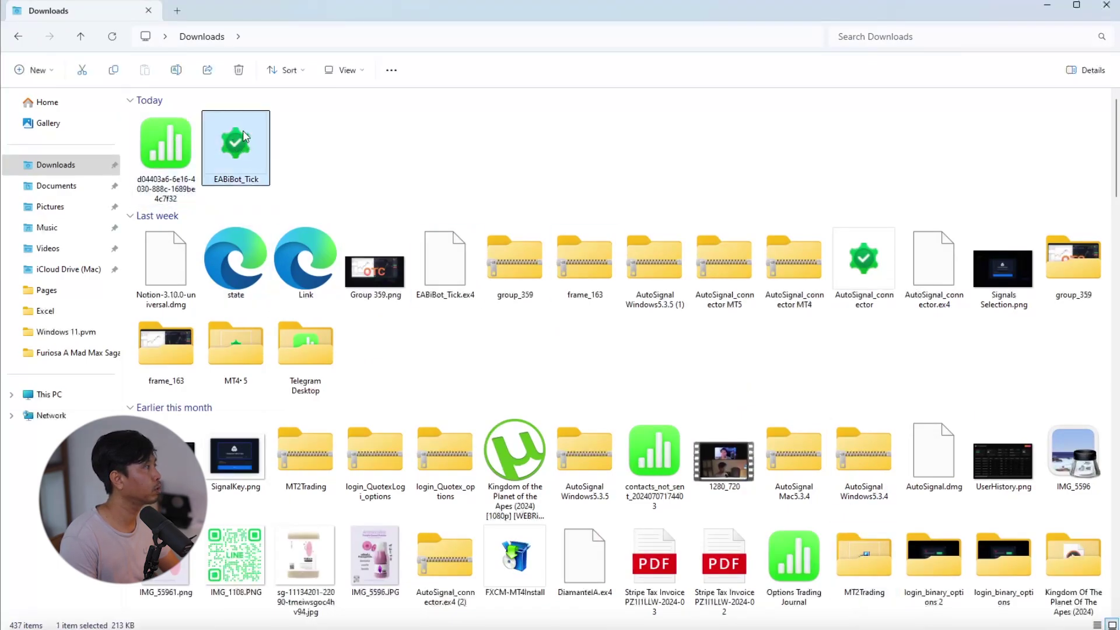
right_click(233, 144)
click(271, 153)
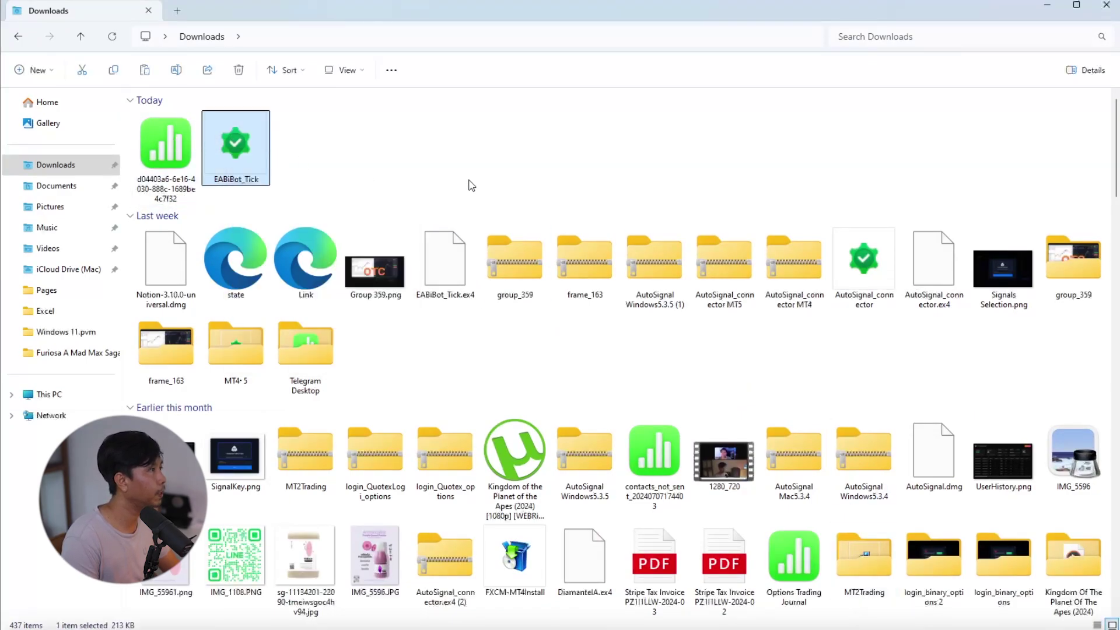
click(1050, 7)
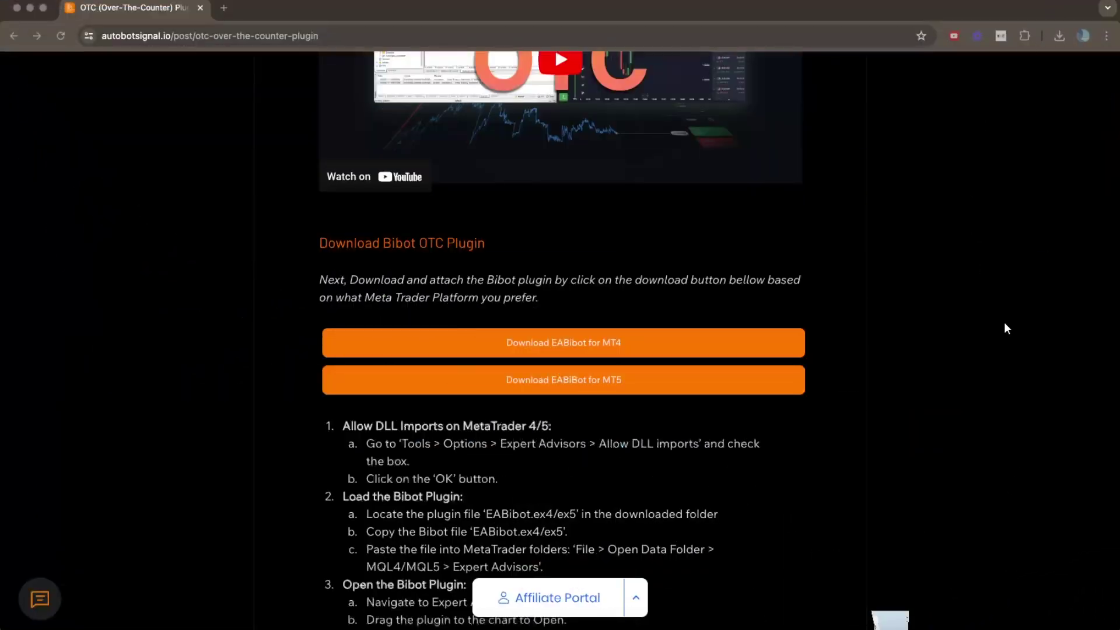
- Launch MT5 by FOREX.com from the Start menu's Recent list
click(851, 627)
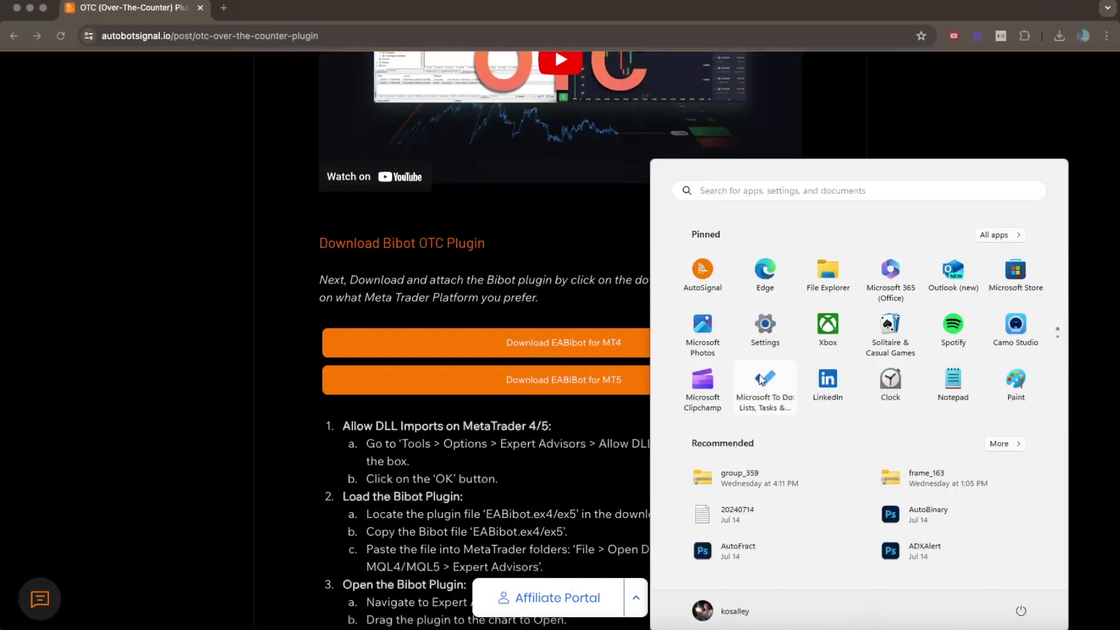
click(731, 194)
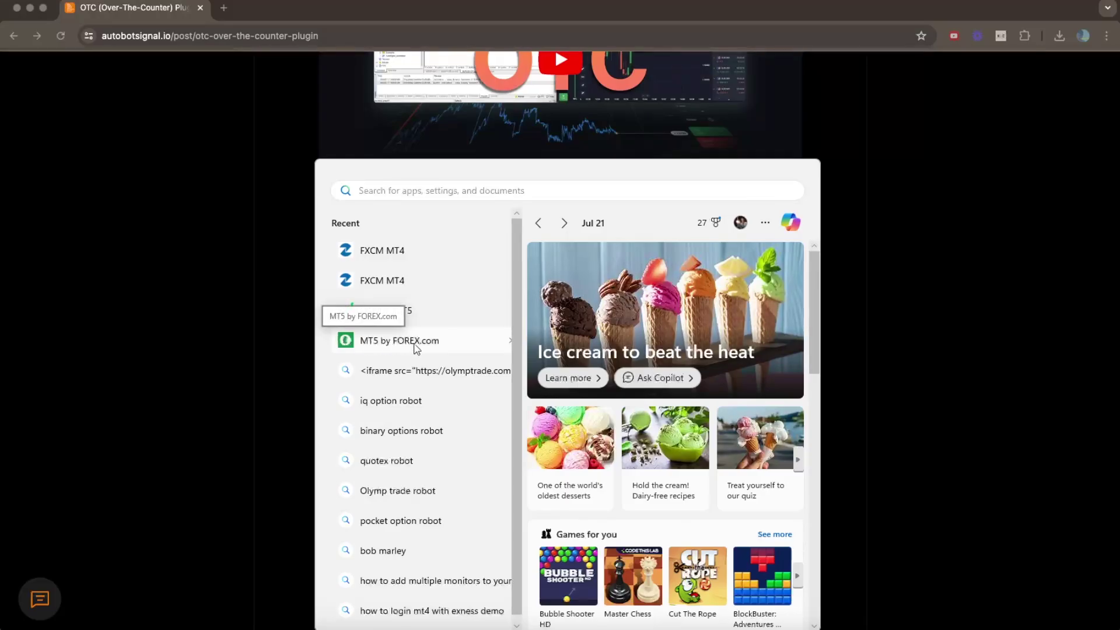
click(415, 343)
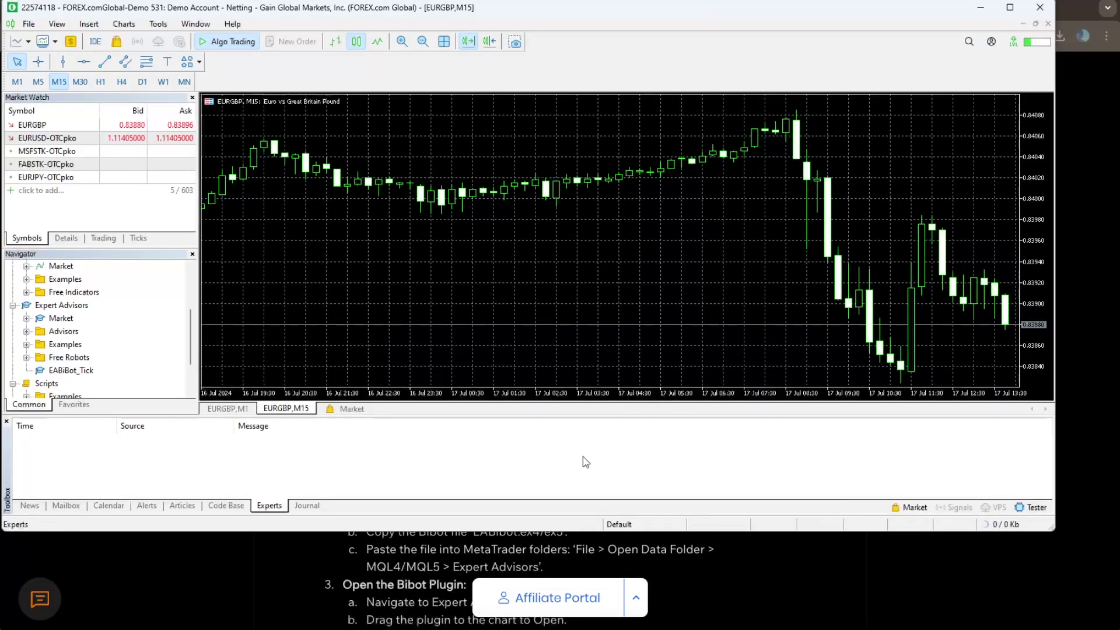
- Maximise the MetaTrader 5 window and open its data folder via File > Open Data Folder
double_click(598, 532)
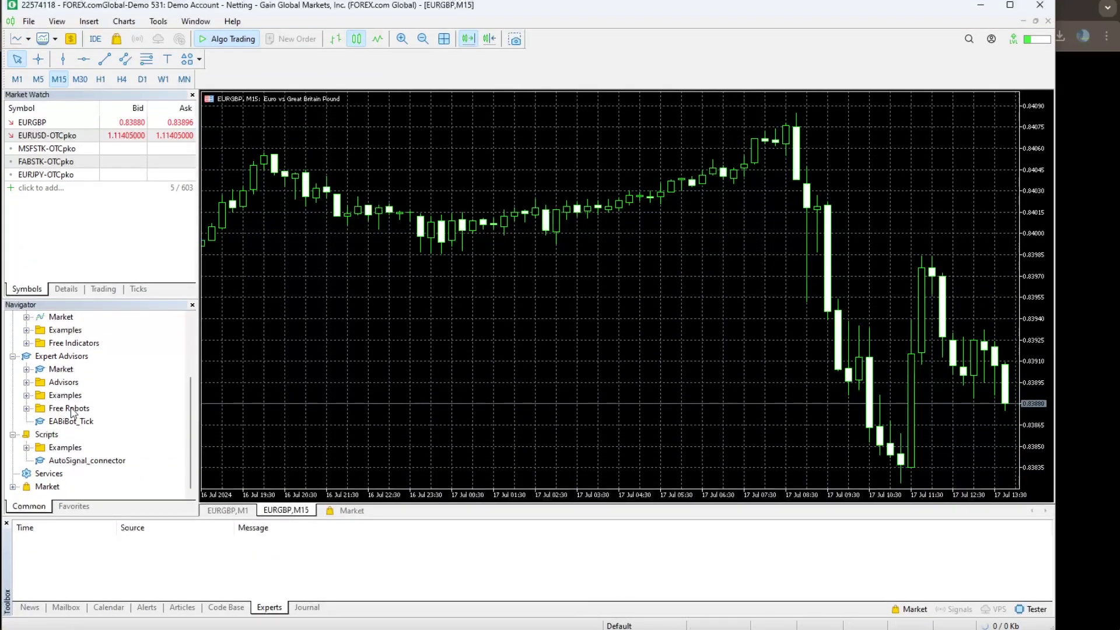
click(84, 360)
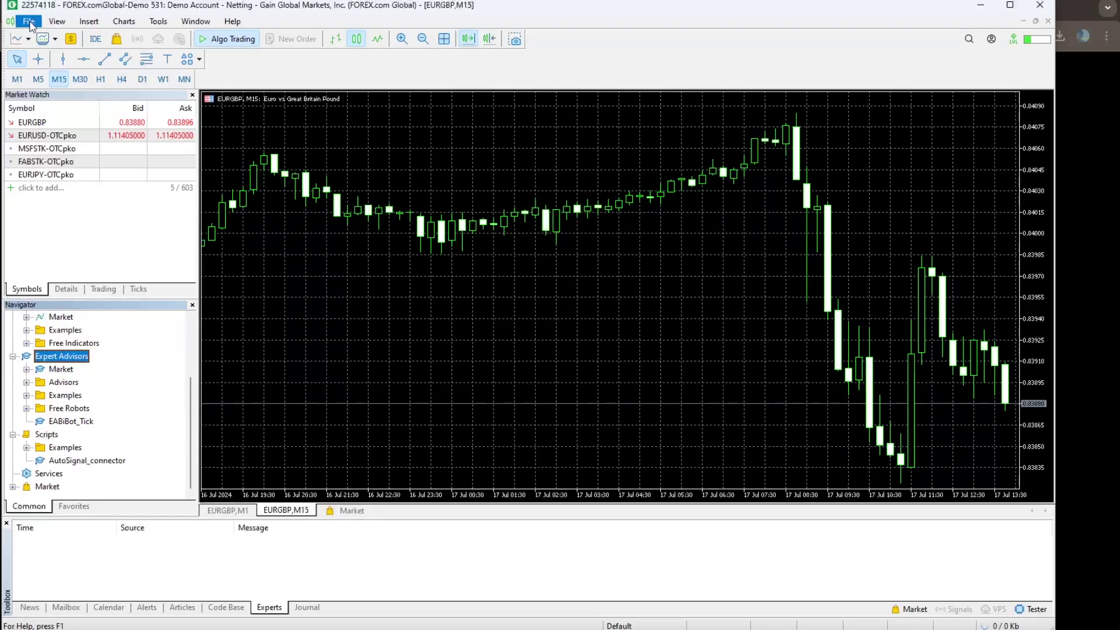
click(28, 21)
click(54, 133)
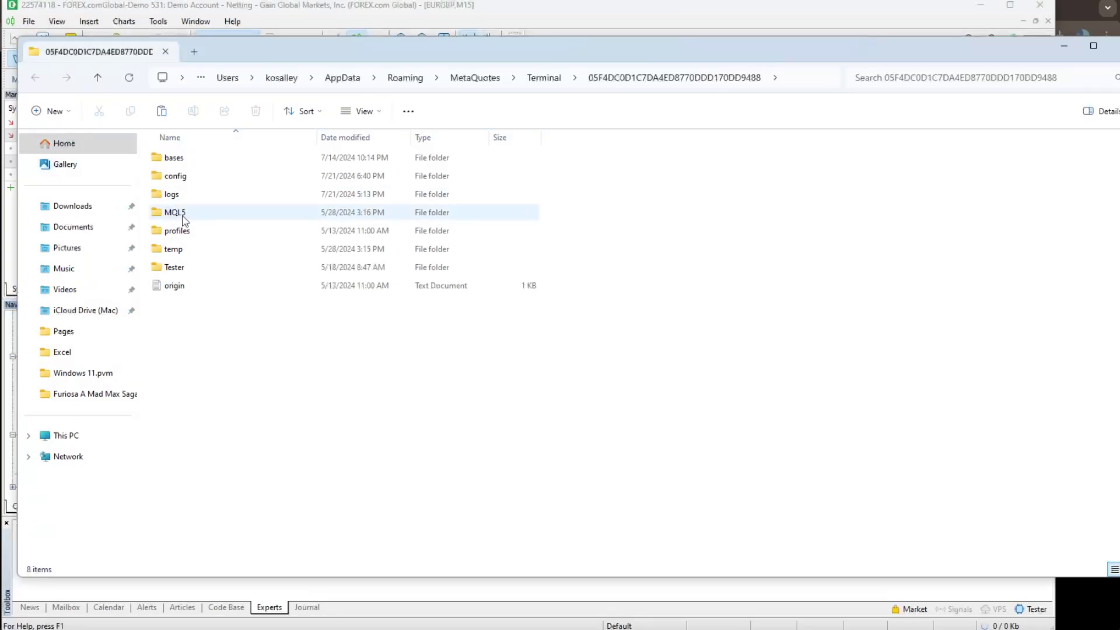
- Paste EABiBot_Tick into MQL5\Experts, replacing the existing file, and close Explorer
double_click(182, 213)
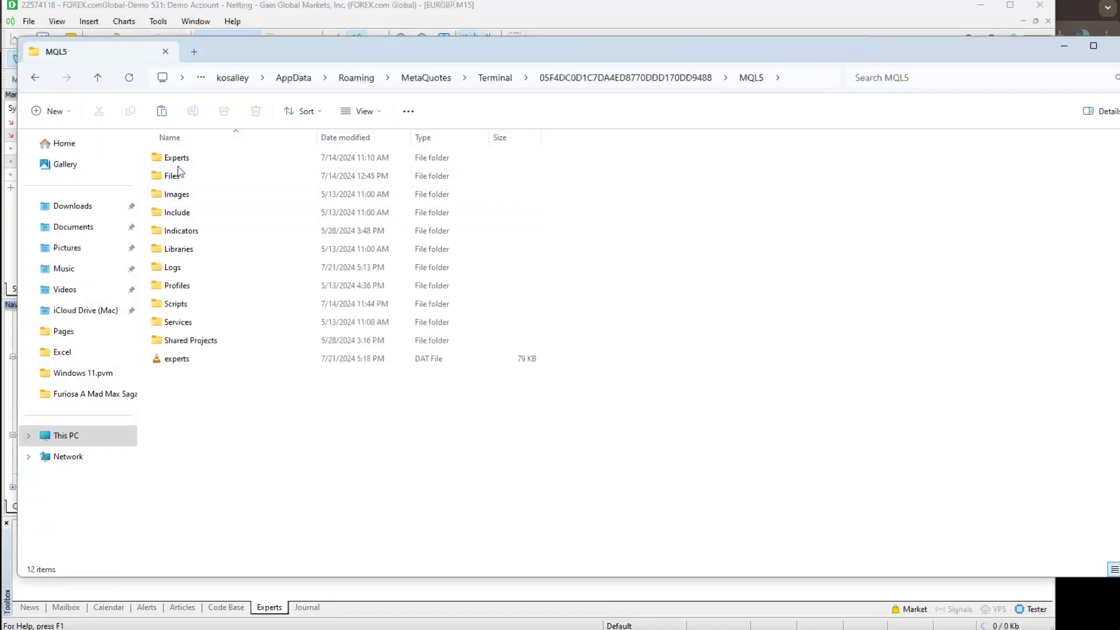
double_click(178, 160)
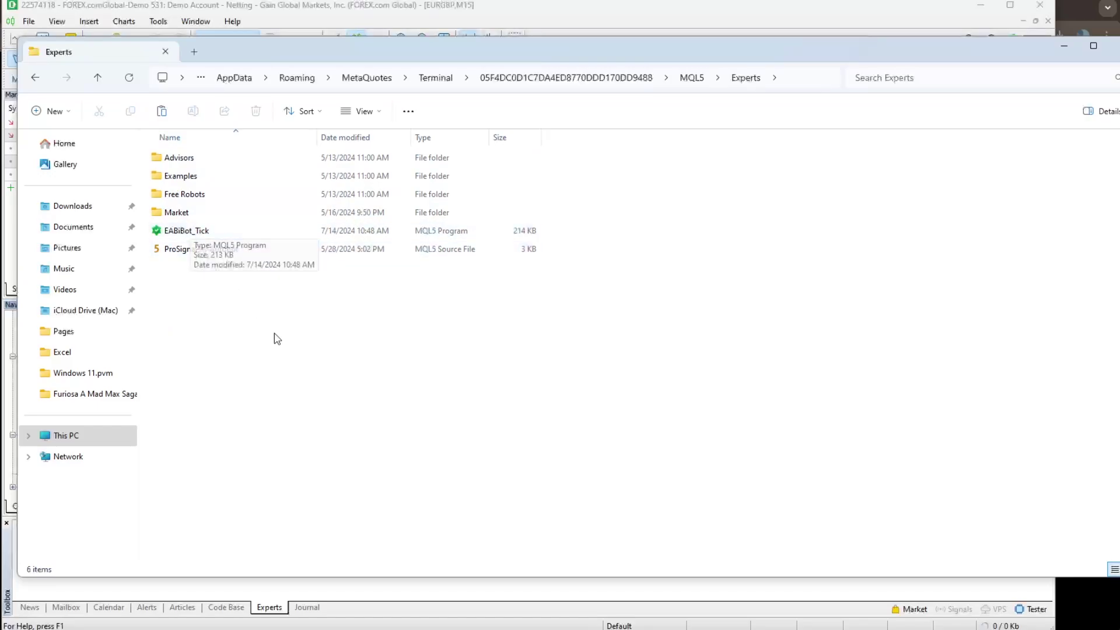
right_click(267, 315)
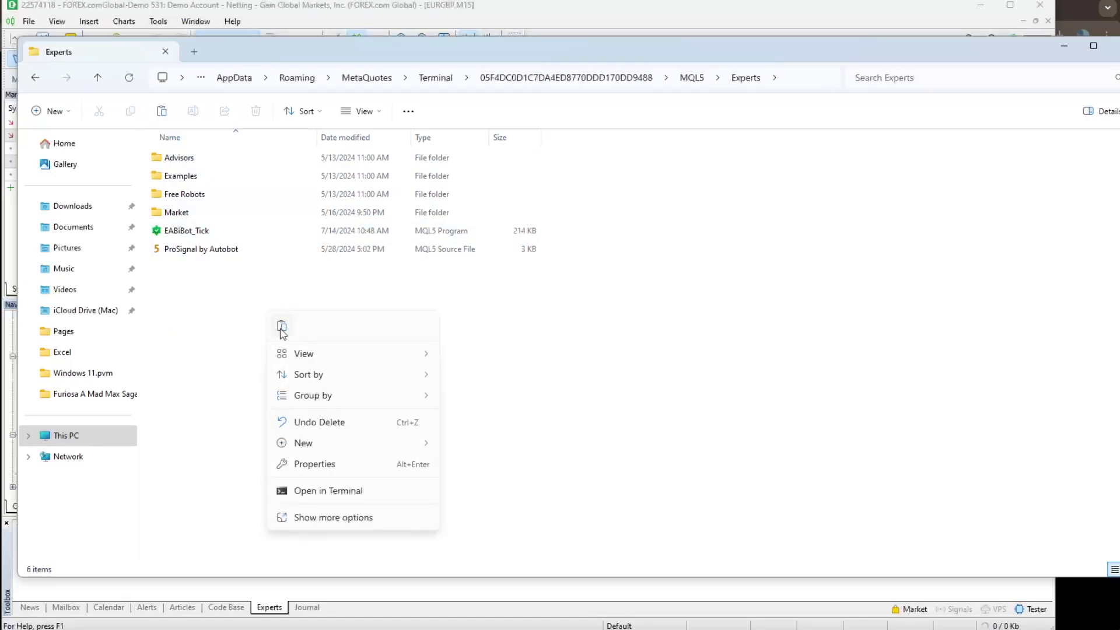
click(282, 329)
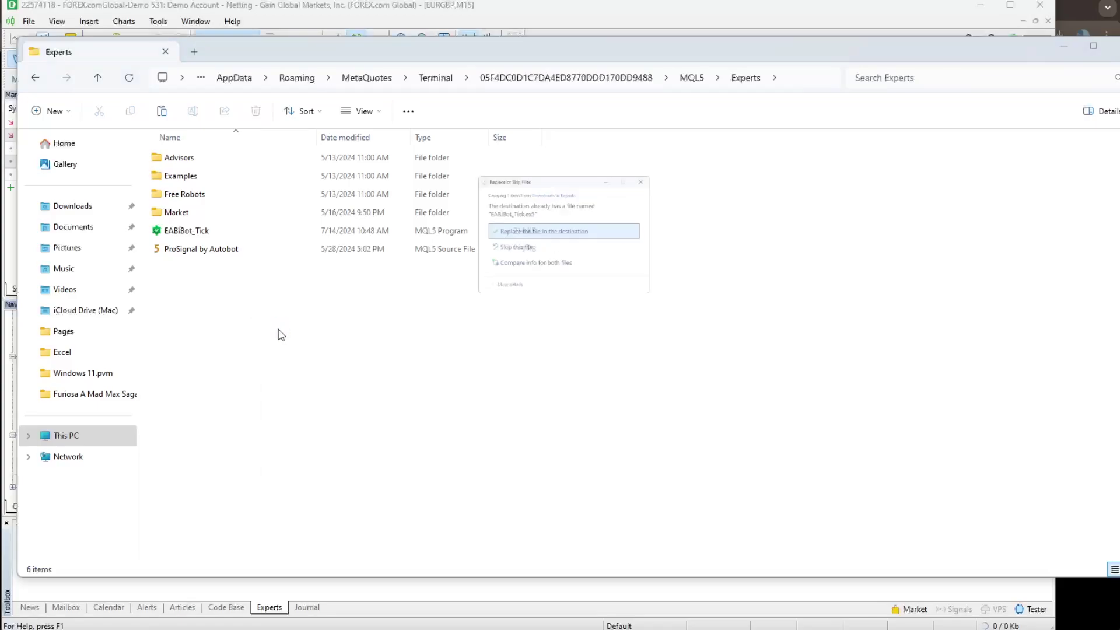
click(559, 240)
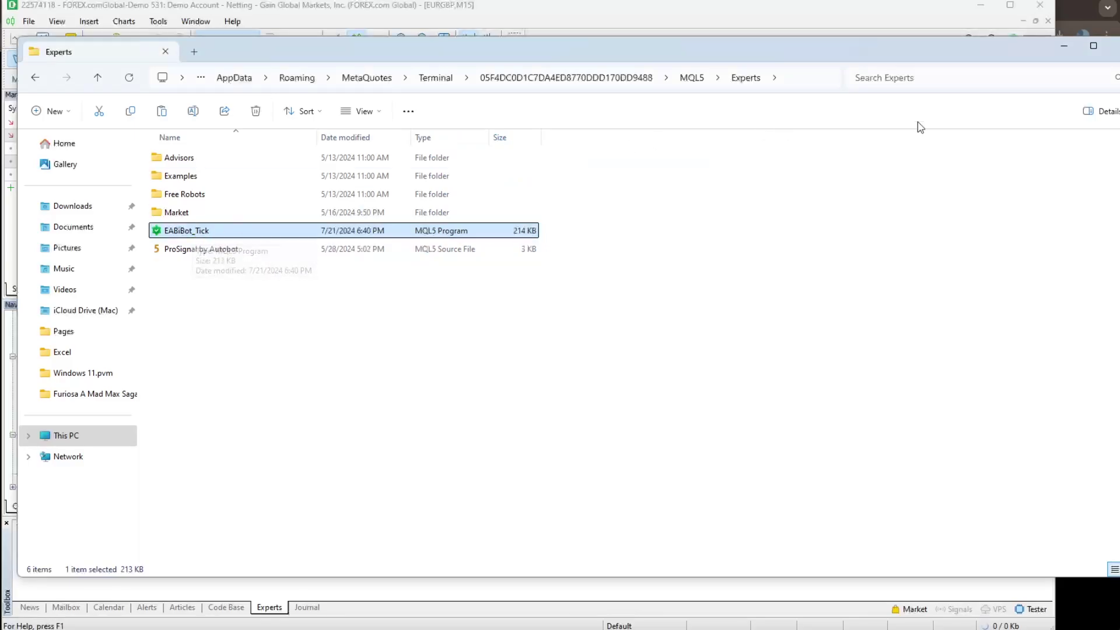
click(1116, 45)
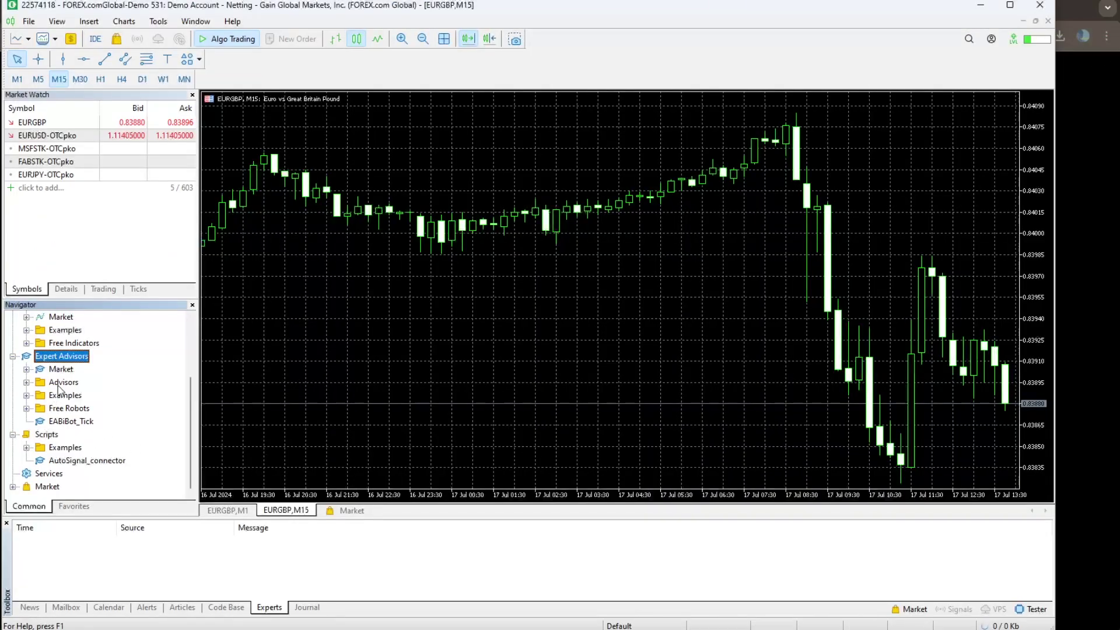
- Refresh the Navigator's Expert Advisors list for EABiBot_Tick and stretch the EURGBP price scale
right_click(60, 358)
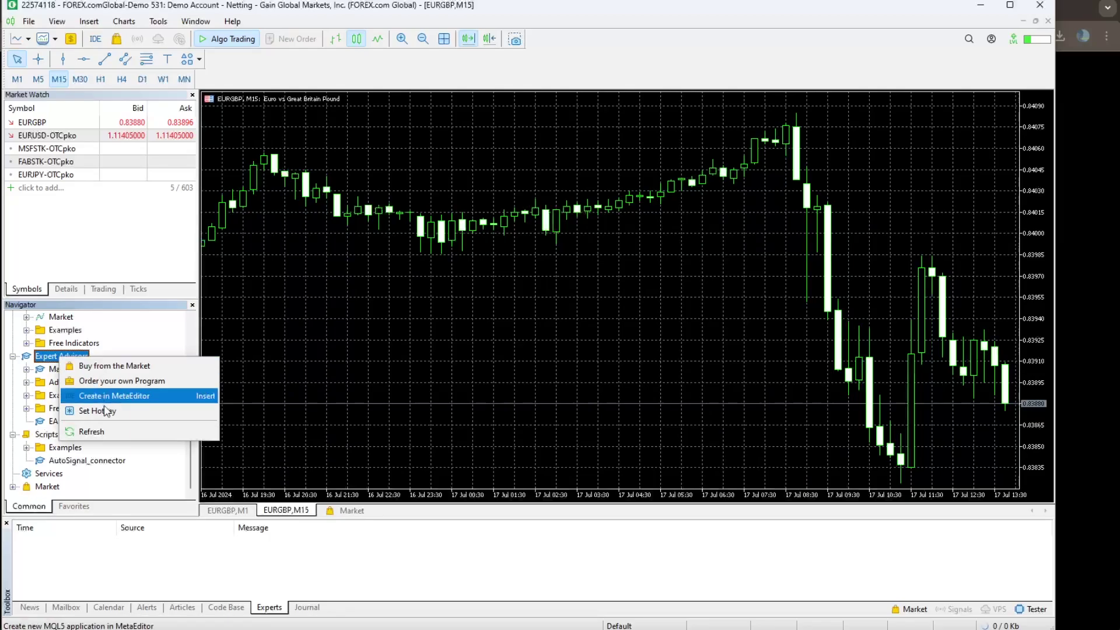
click(86, 433)
click(75, 422)
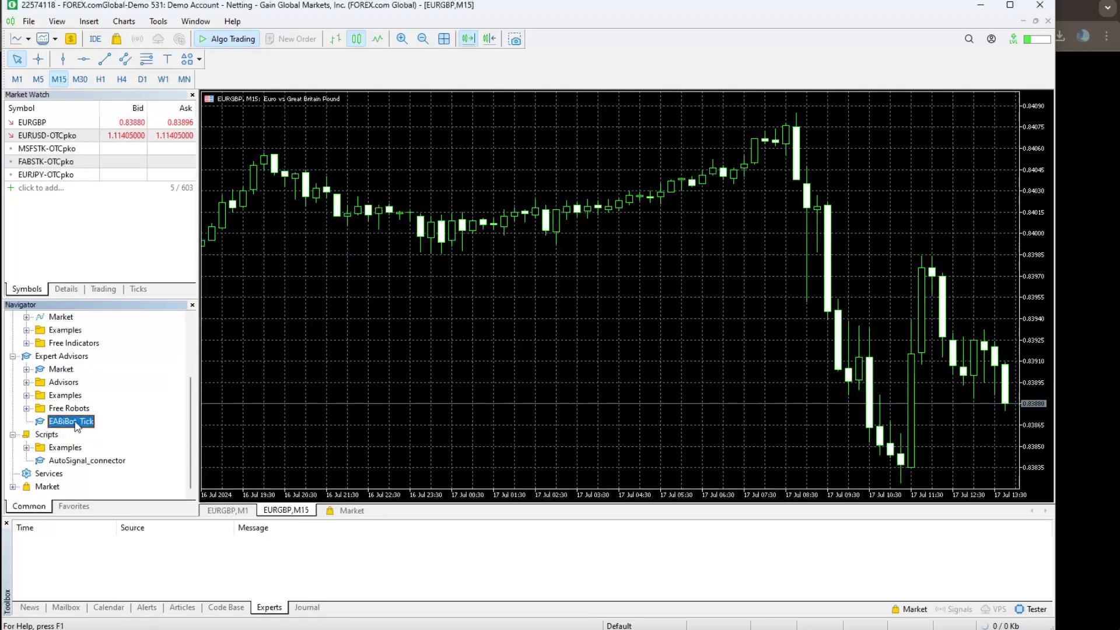
click(717, 254)
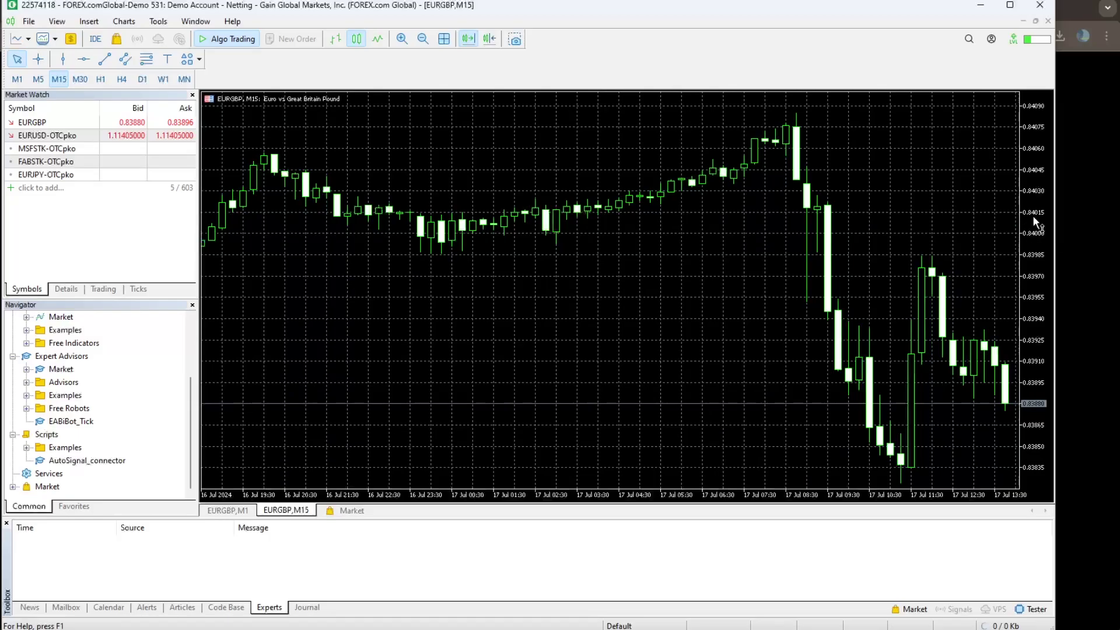
drag(1033, 215, 1115, 232)
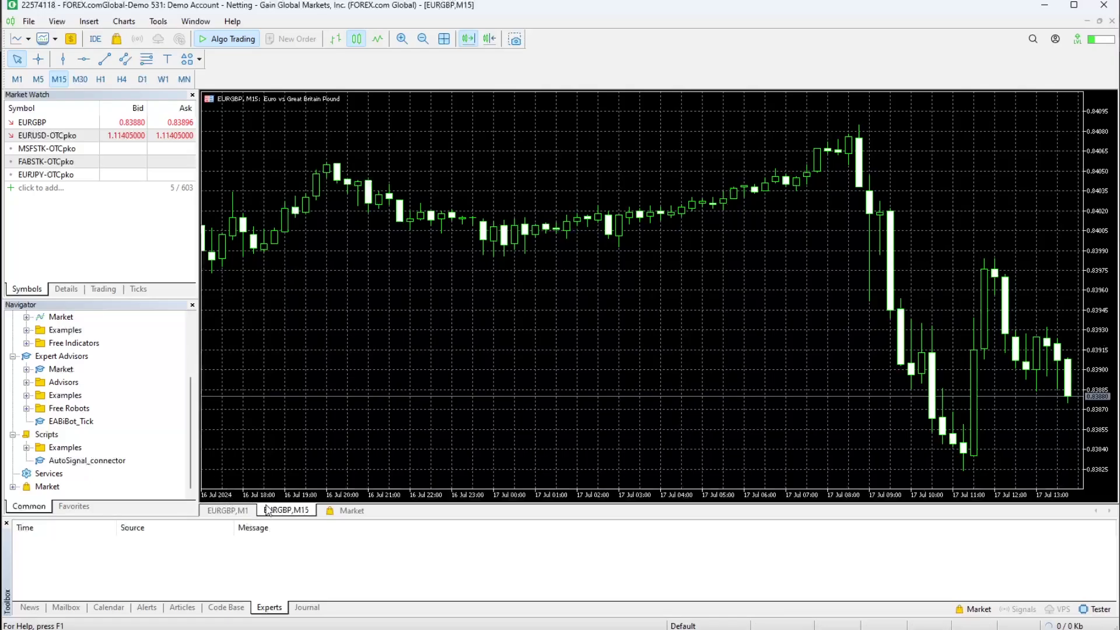
right_click(69, 420)
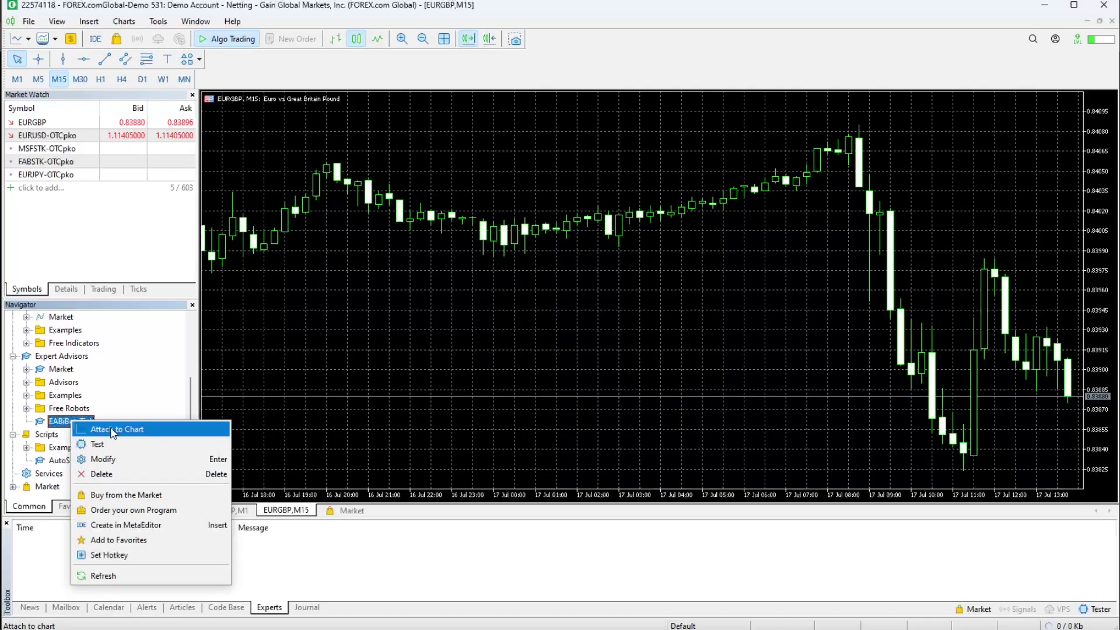
- Attach EABiBot_Tick to the EURGBP M15 chart with its Broker input set to QUOTEX
click(114, 432)
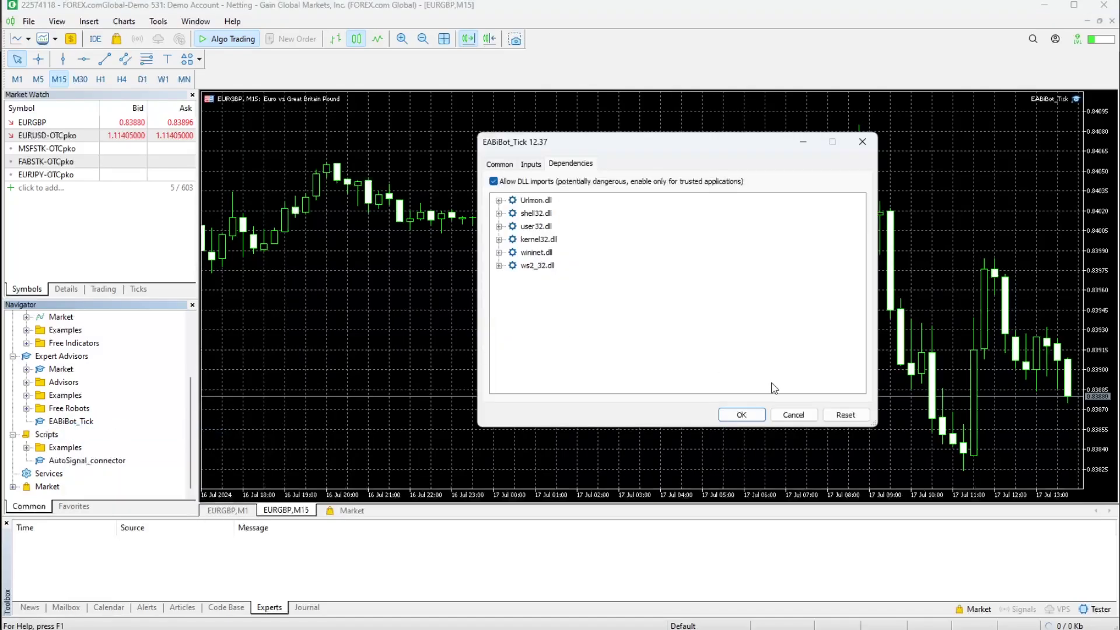
click(531, 164)
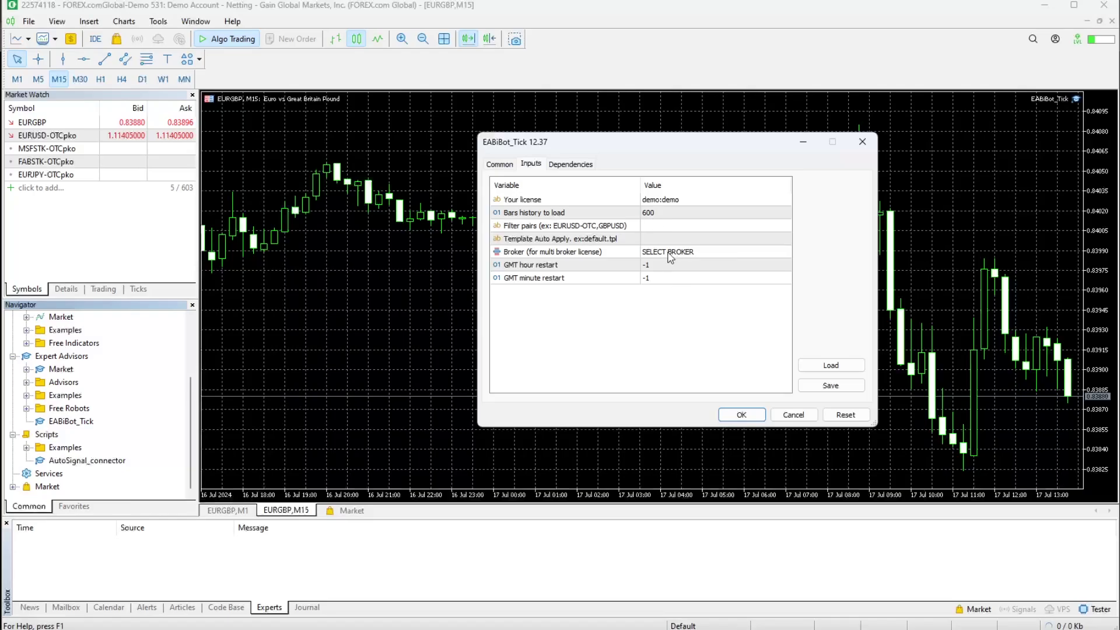
click(664, 201)
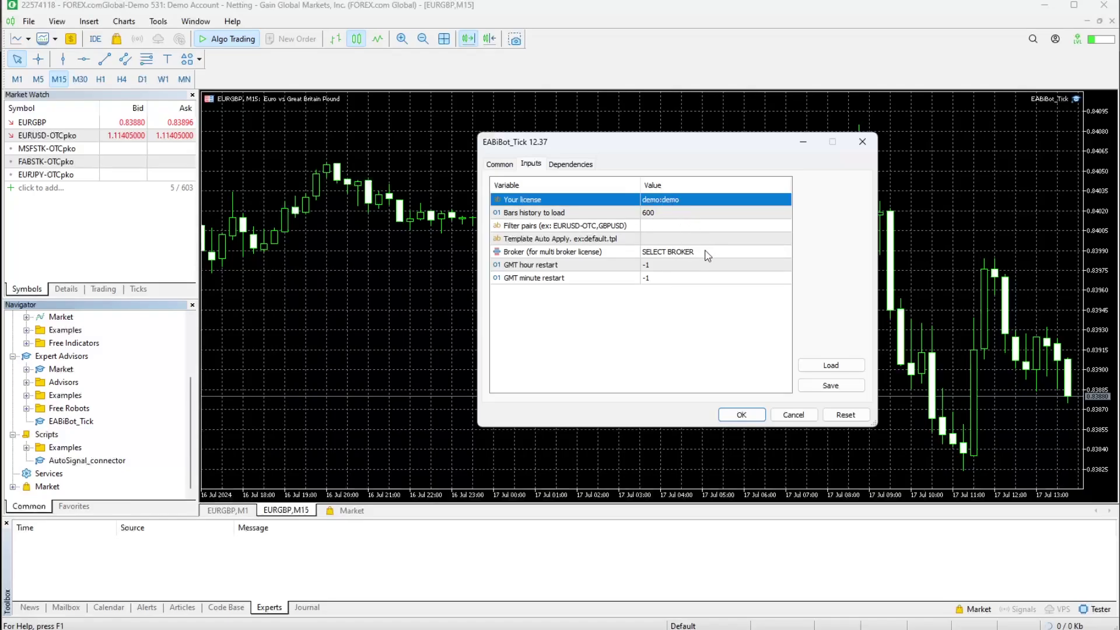
click(674, 255)
click(673, 252)
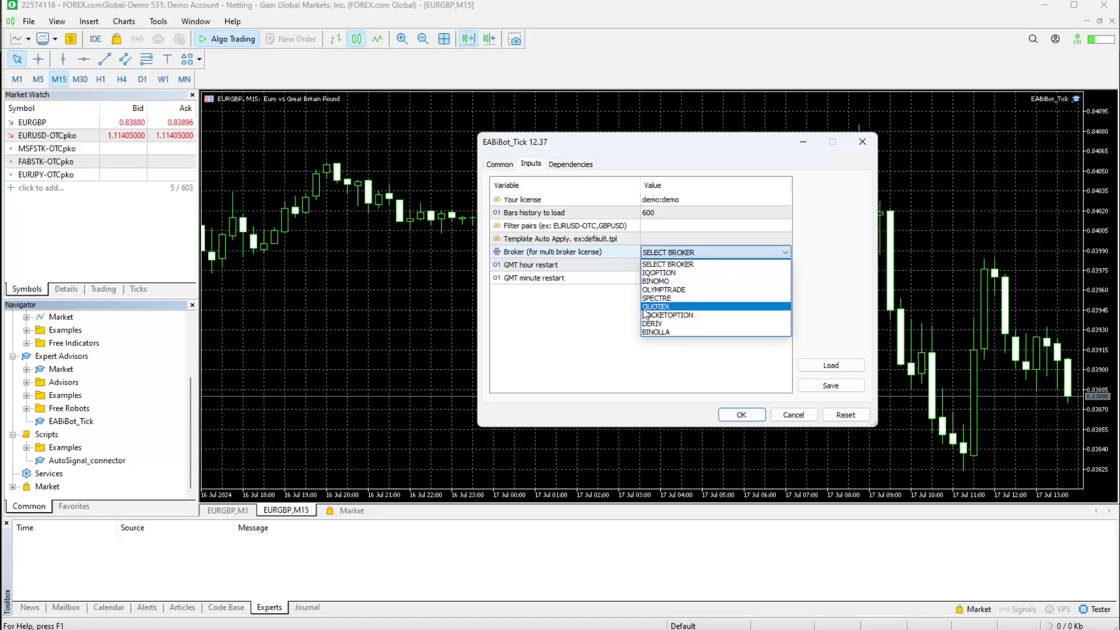
click(655, 307)
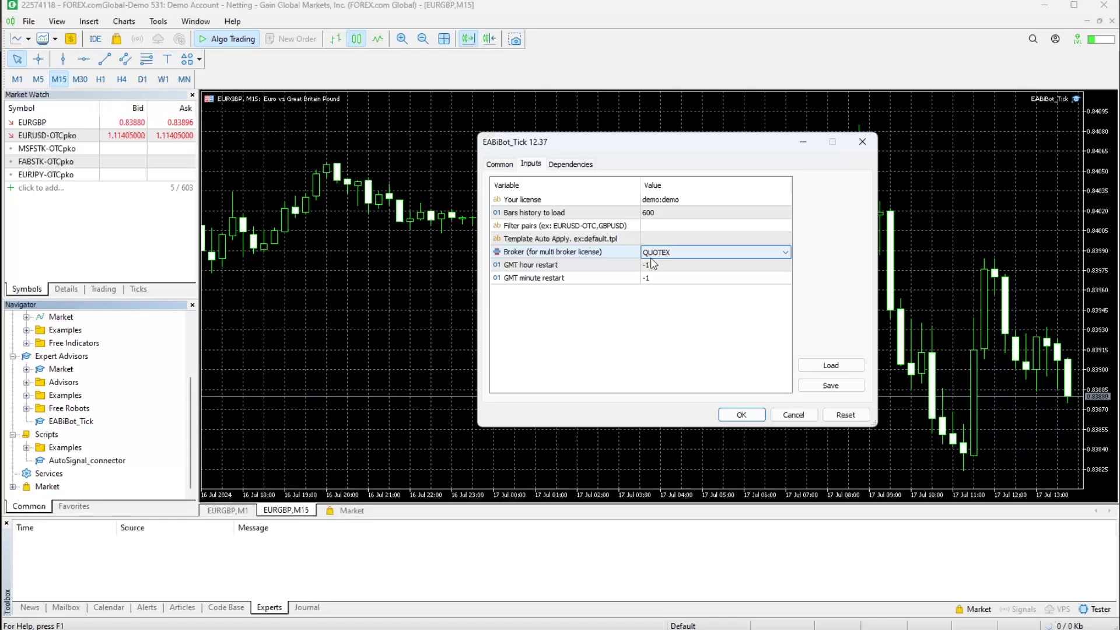
click(745, 415)
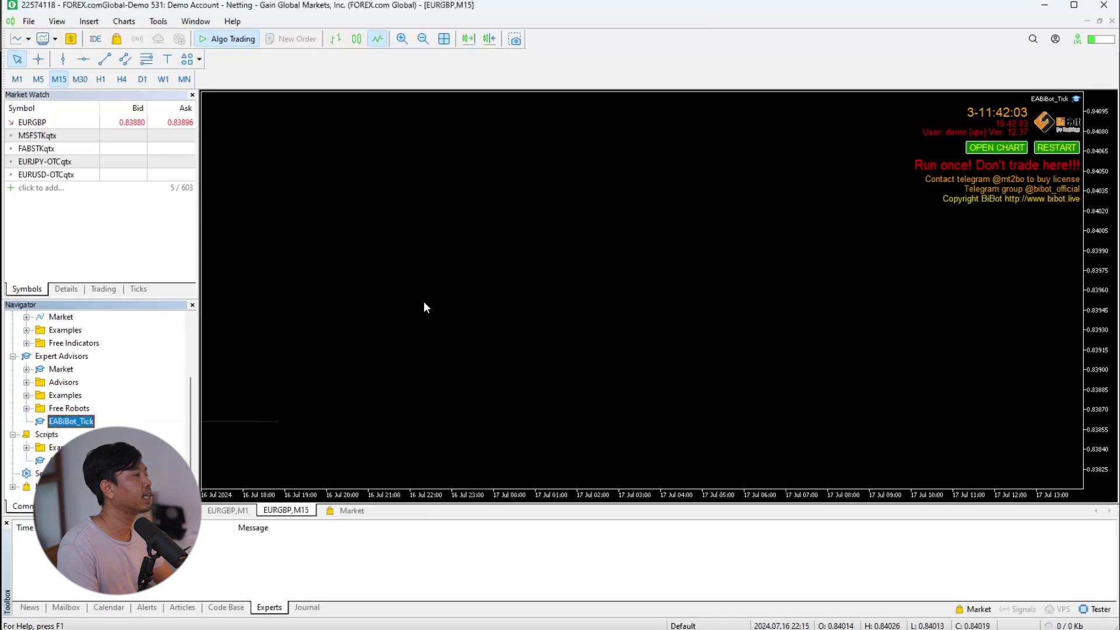
- Close the extra EURGBP,M1 chart
click(709, 253)
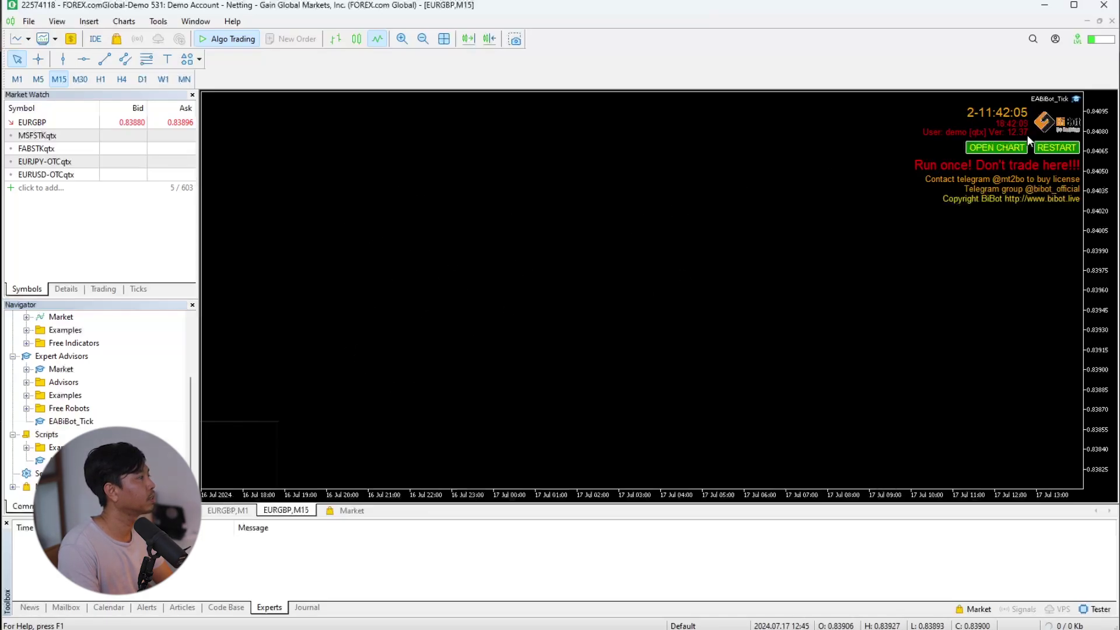
right_click(217, 512)
click(236, 520)
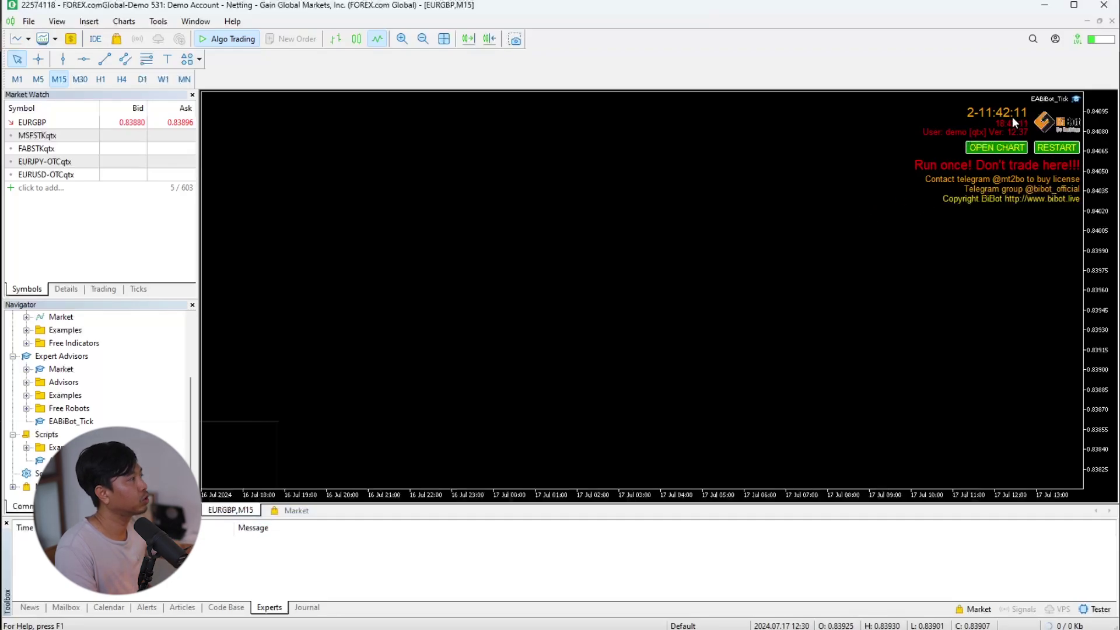
- Have the bot open an OTC chart and browse the qtx symbols, settling on EURUSD-OTCqtx
click(975, 149)
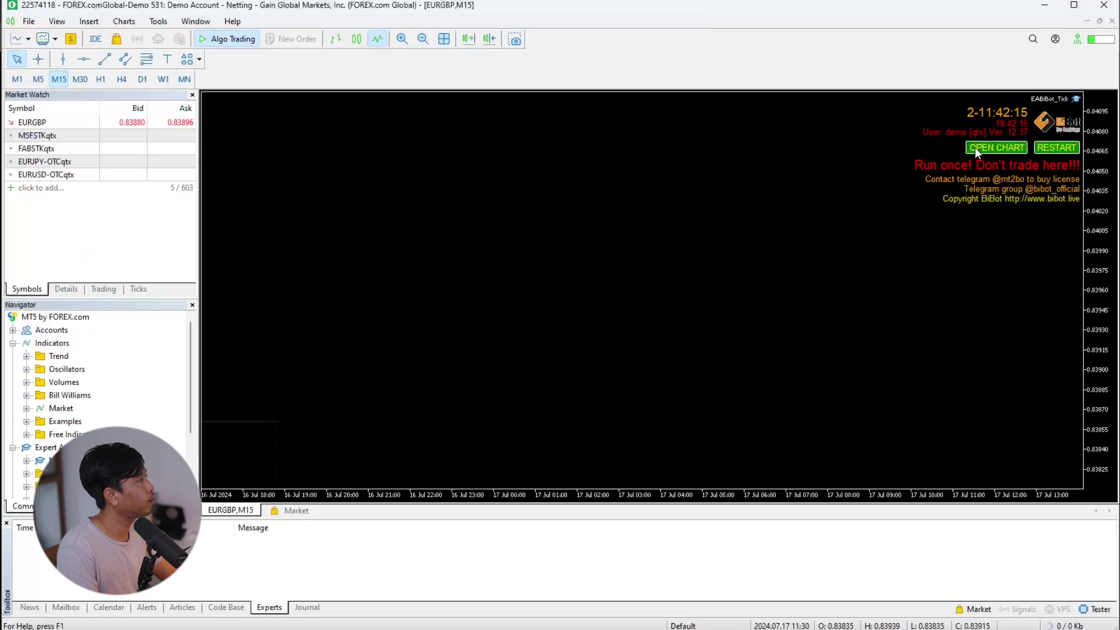
click(36, 139)
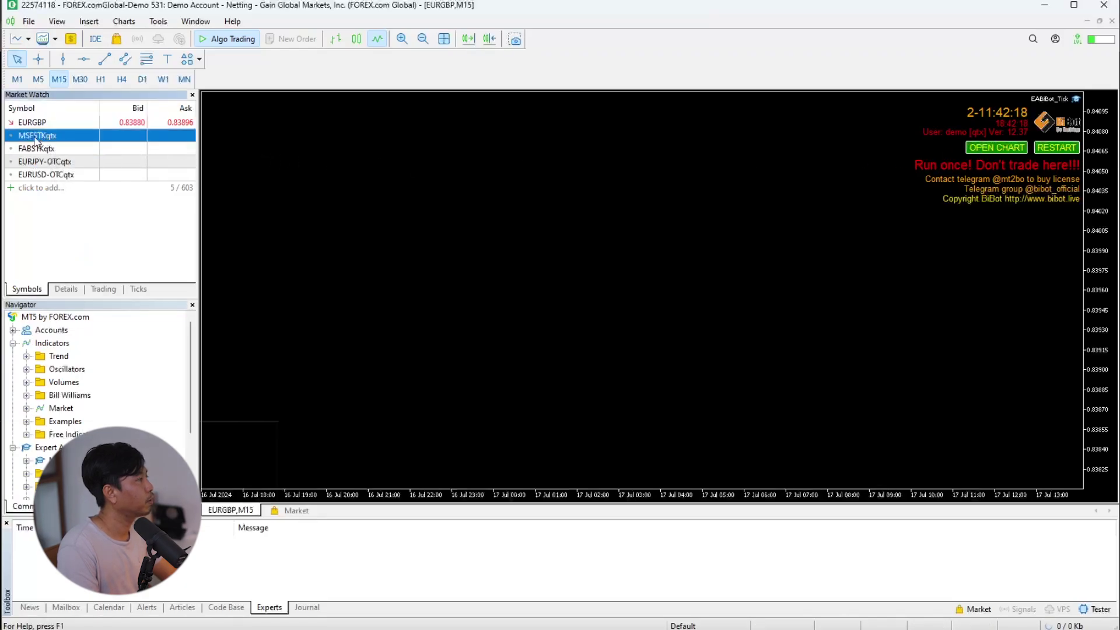
click(36, 150)
click(44, 176)
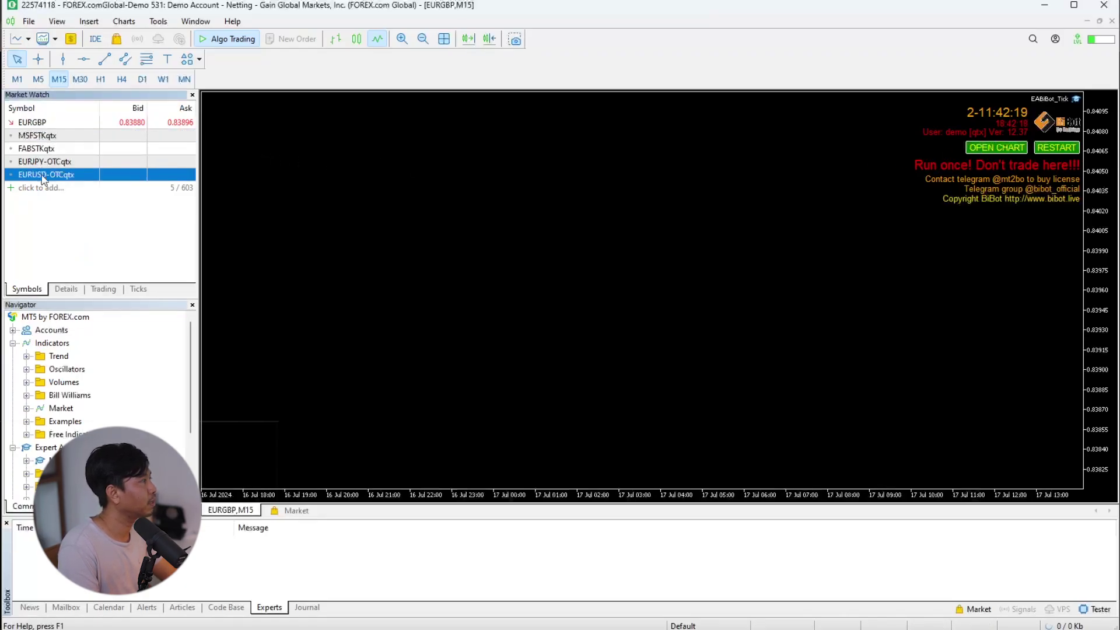
click(78, 164)
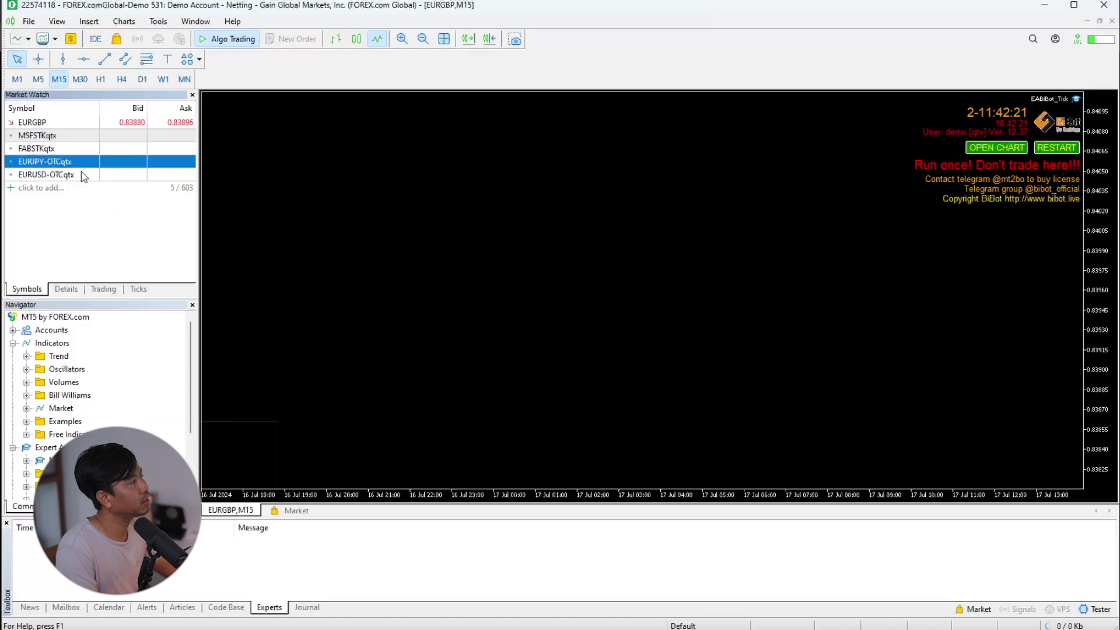
click(83, 178)
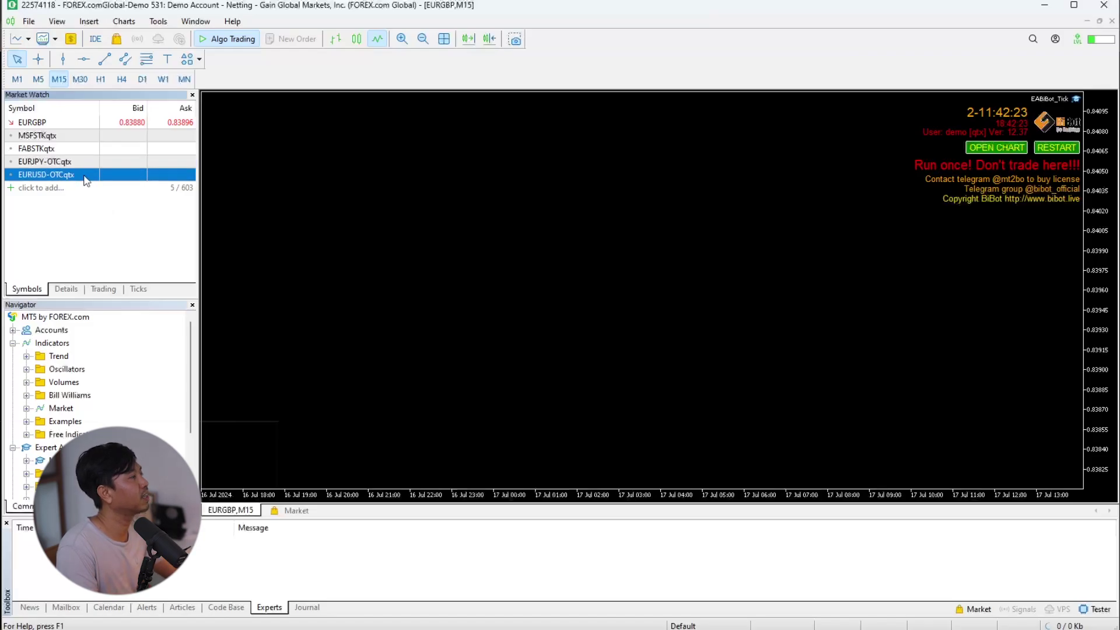
right_click(80, 178)
- Open an EURUSD-OTCqtx chart and compare it with Quotex's EUR/USD (OTC) chart in Chrome
click(88, 182)
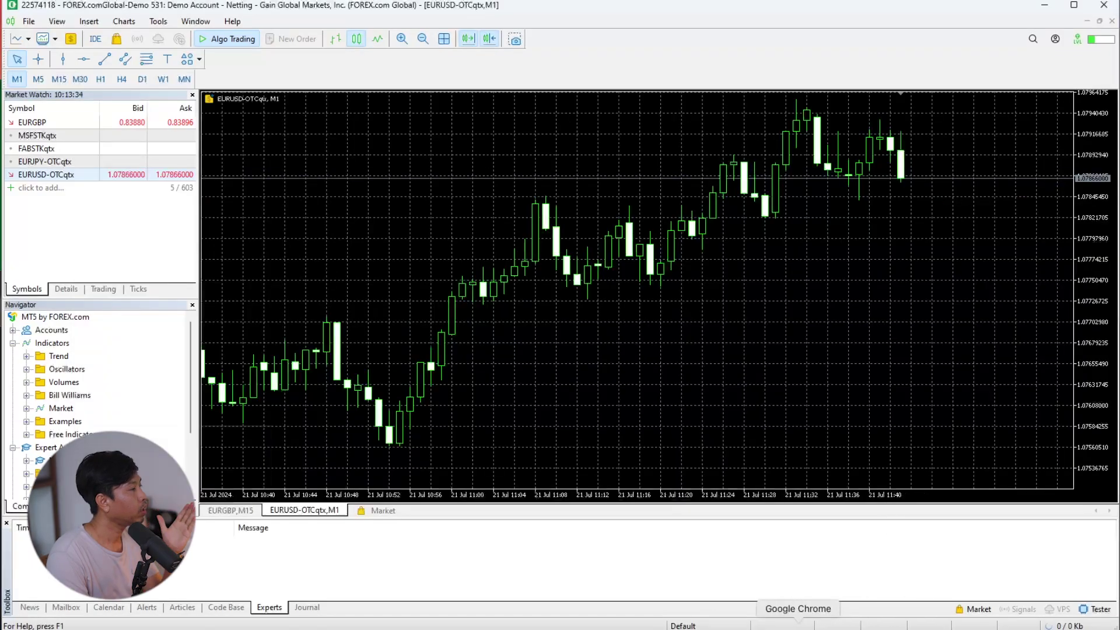
click(795, 626)
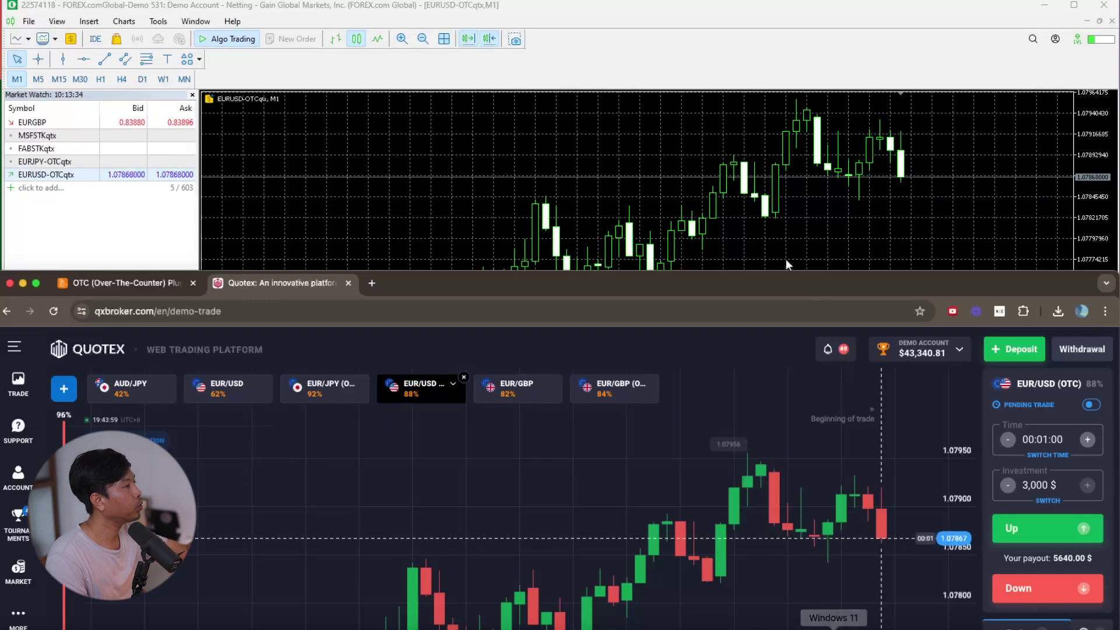
drag(789, 287, 805, 13)
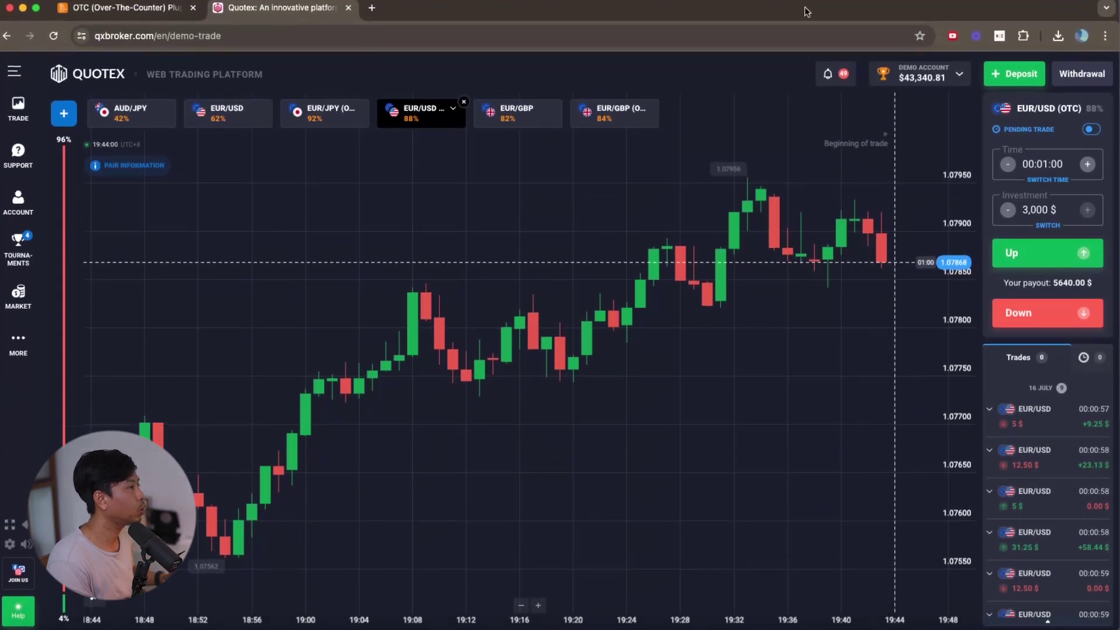
scroll(727, 386, down, 3)
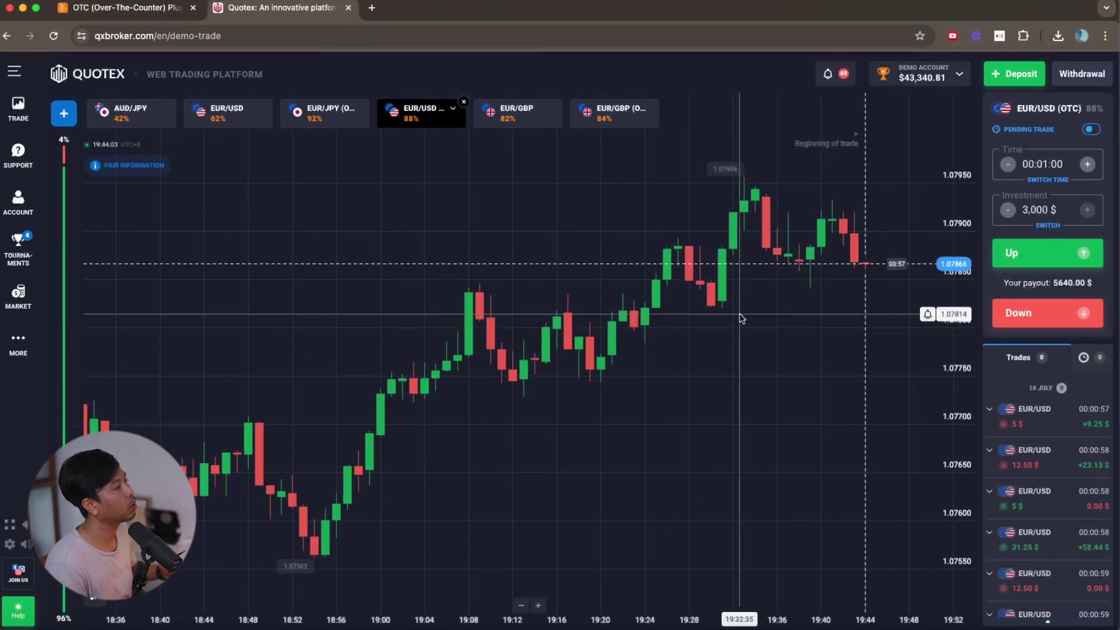
click(1026, 623)
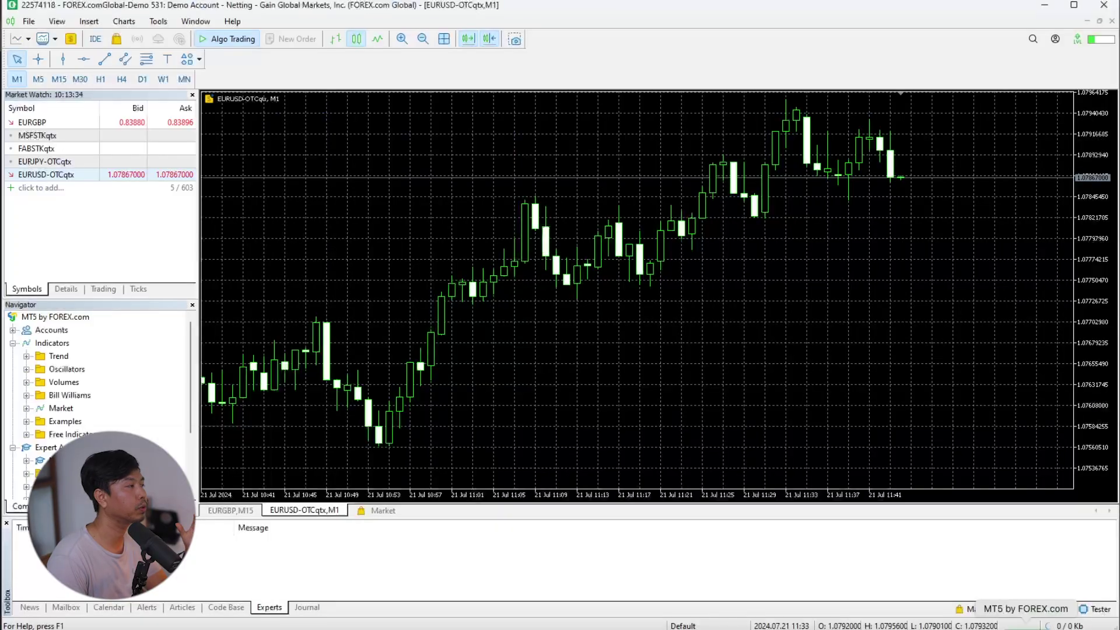
- Apply the AutoBinary template to the EURUSD-OTCqtx chart
right_click(386, 254)
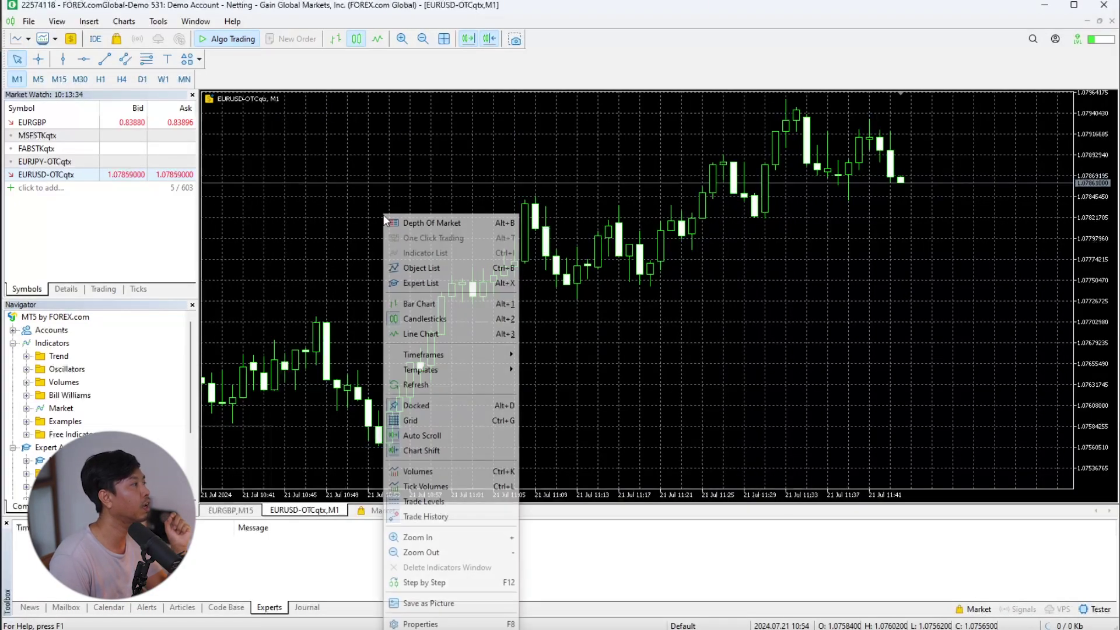
mouse_move(428, 374)
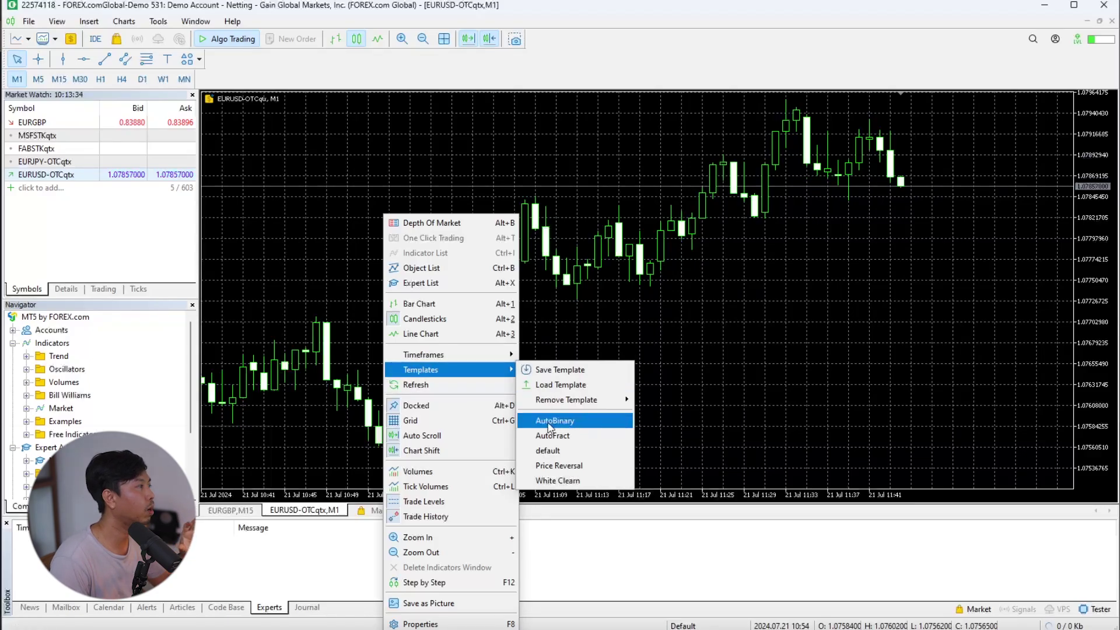
click(553, 428)
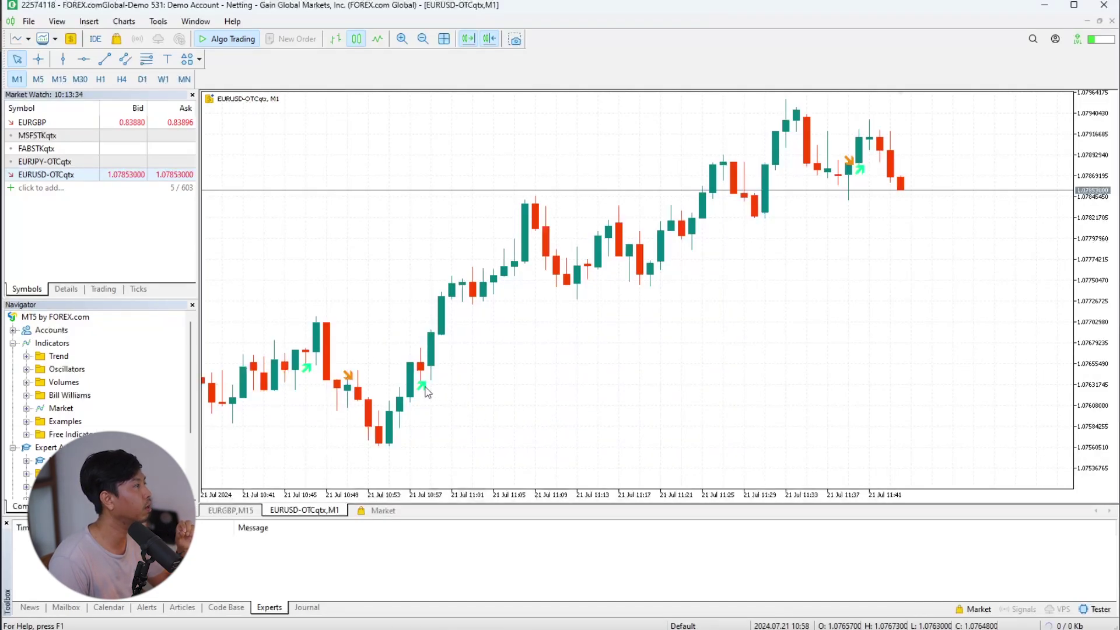
- Check that King Binary SureShot appears in the chart's Indicator List, then bring up the Market
right_click(497, 229)
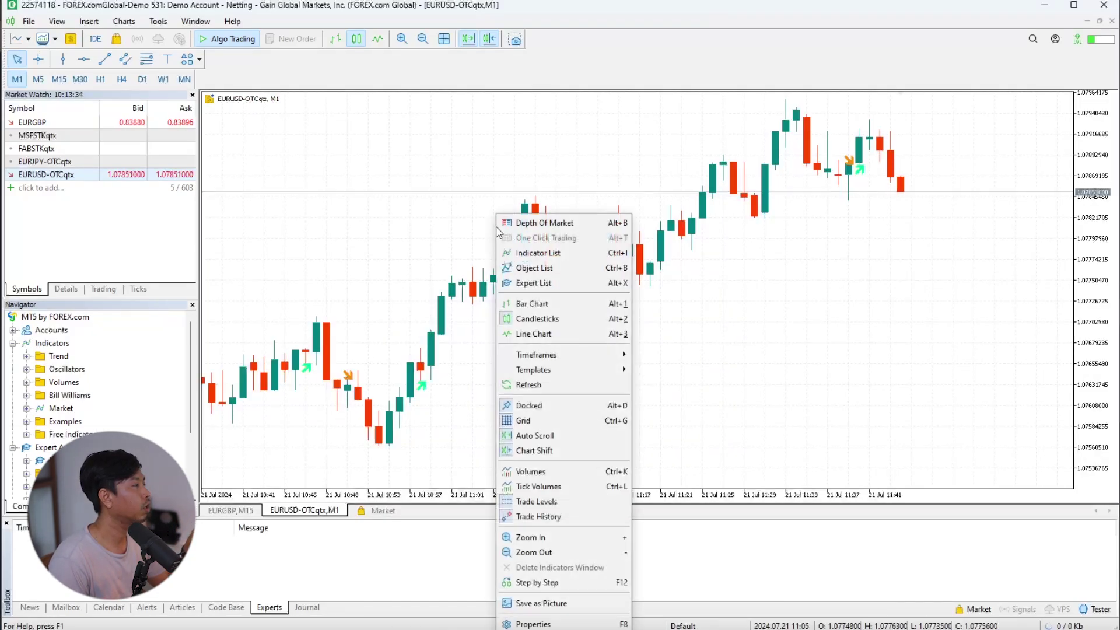
click(533, 260)
click(482, 292)
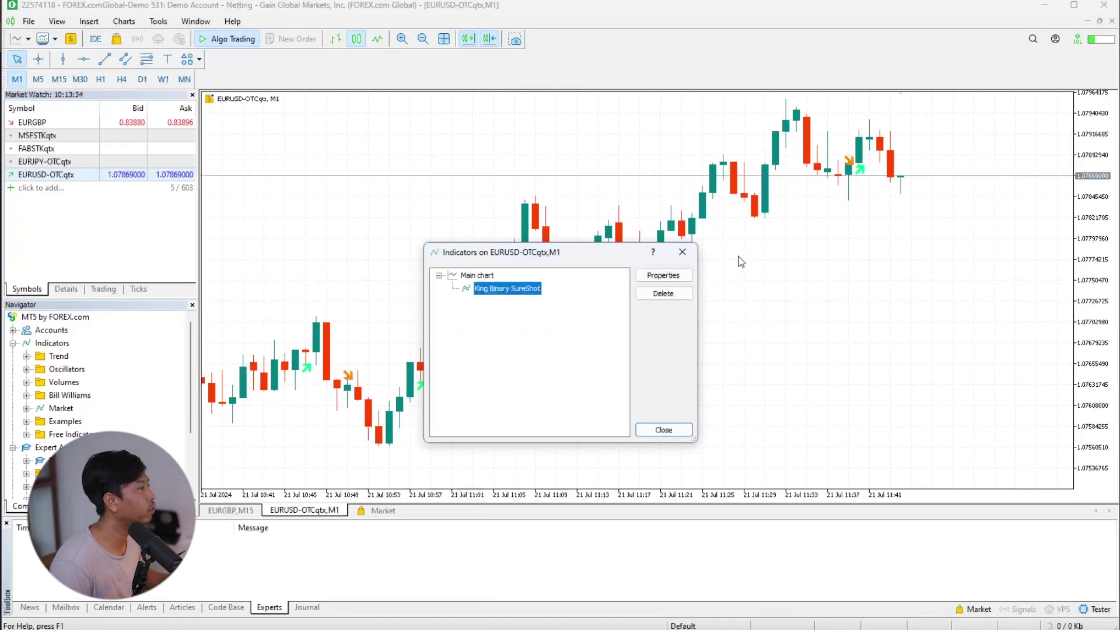
click(682, 252)
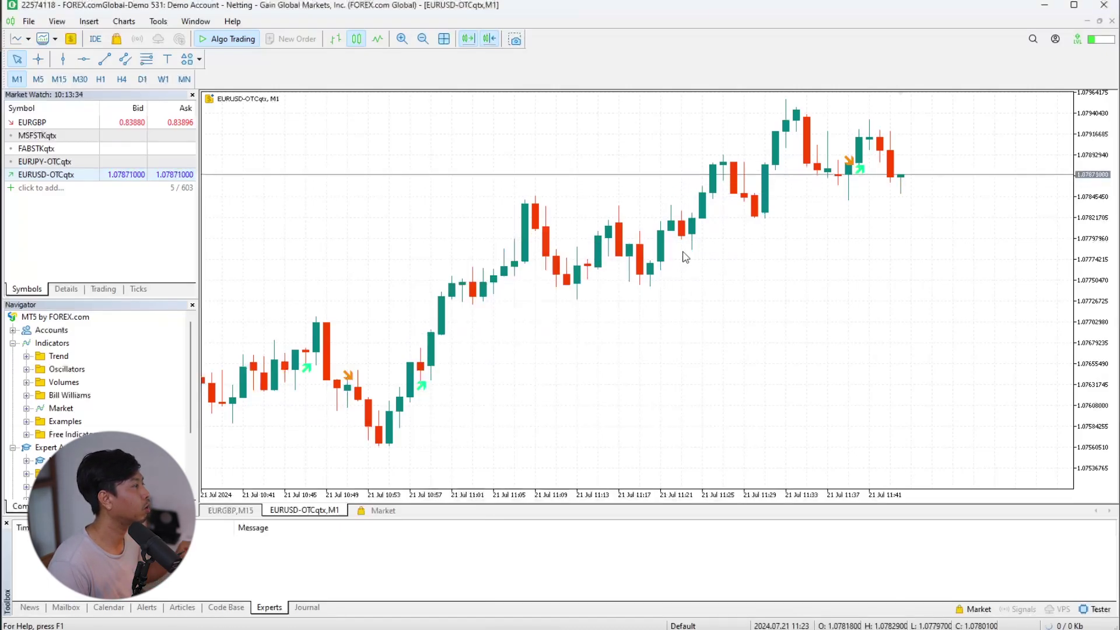
click(373, 512)
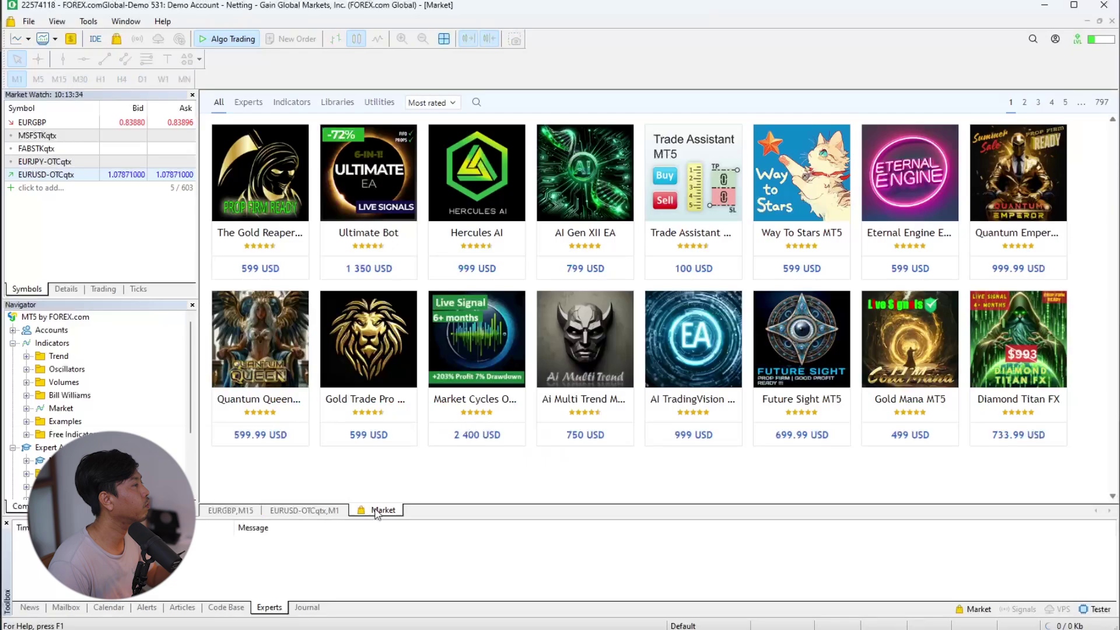
- Search the Market for 'King Binary' and browse the results, including the free King Binary SureShot
click(477, 104)
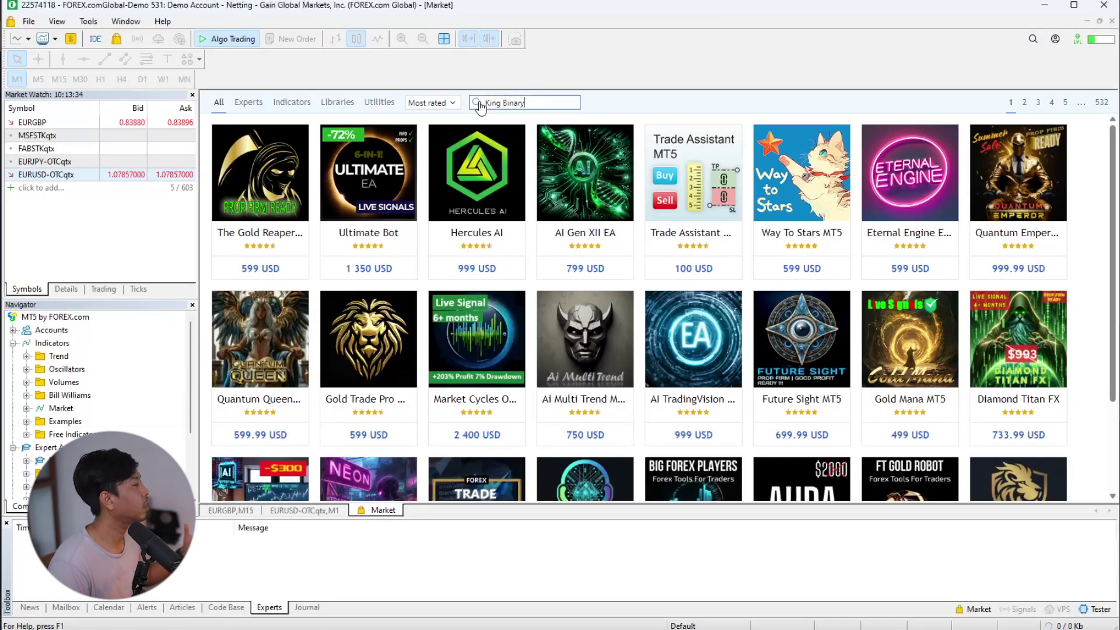
key(Return)
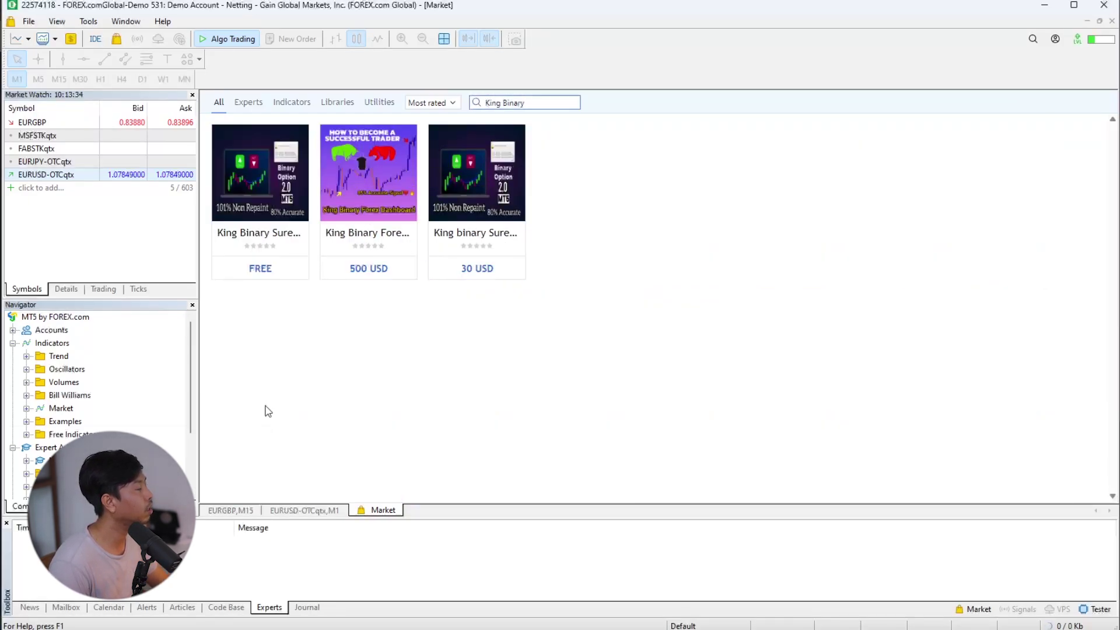
mouse_move(288, 212)
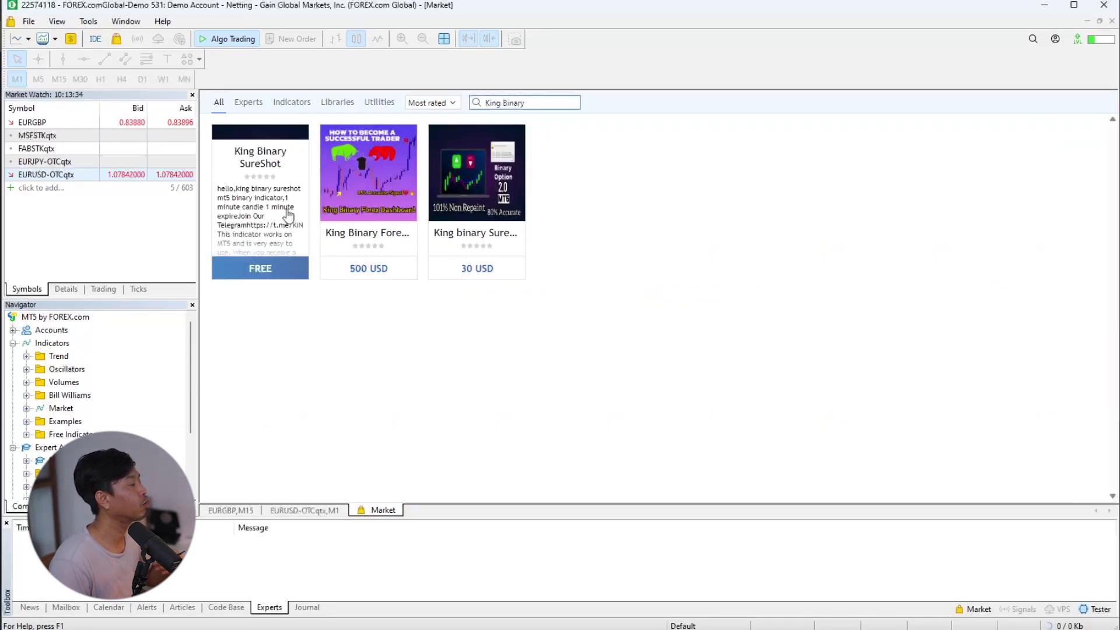
mouse_move(377, 181)
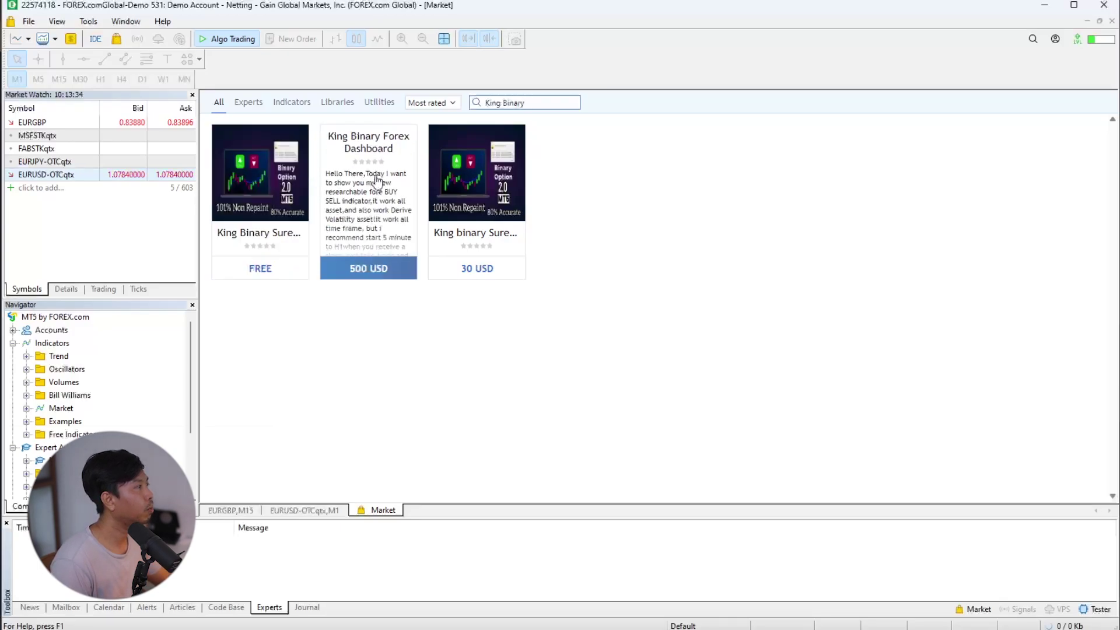
mouse_move(251, 180)
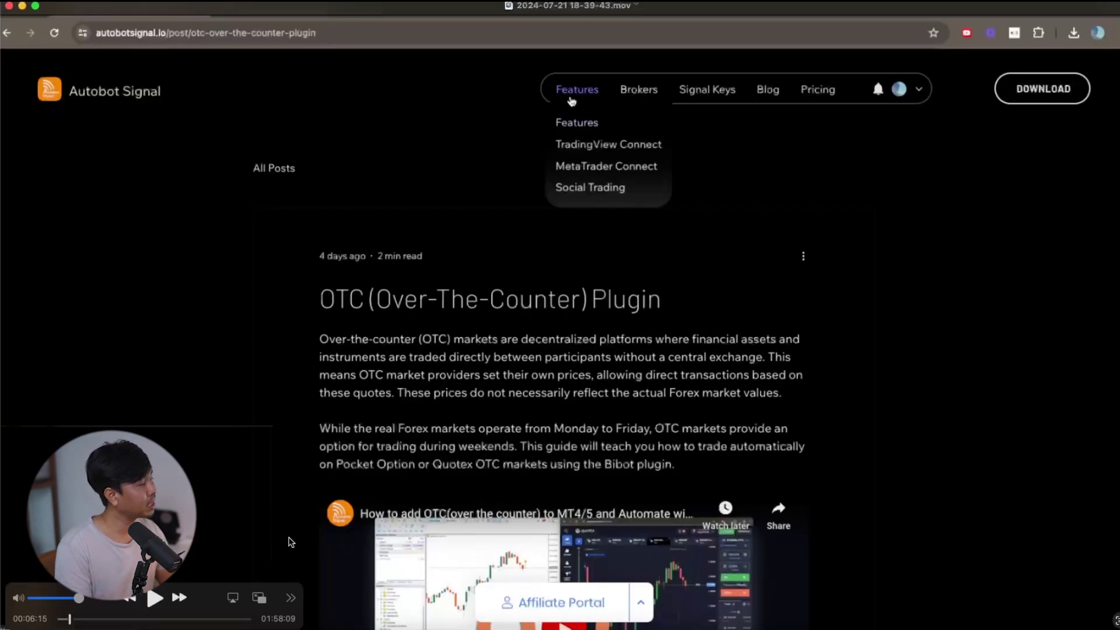
- Download the MT5 Connector from the site's MetaTrader Connect page
click(620, 175)
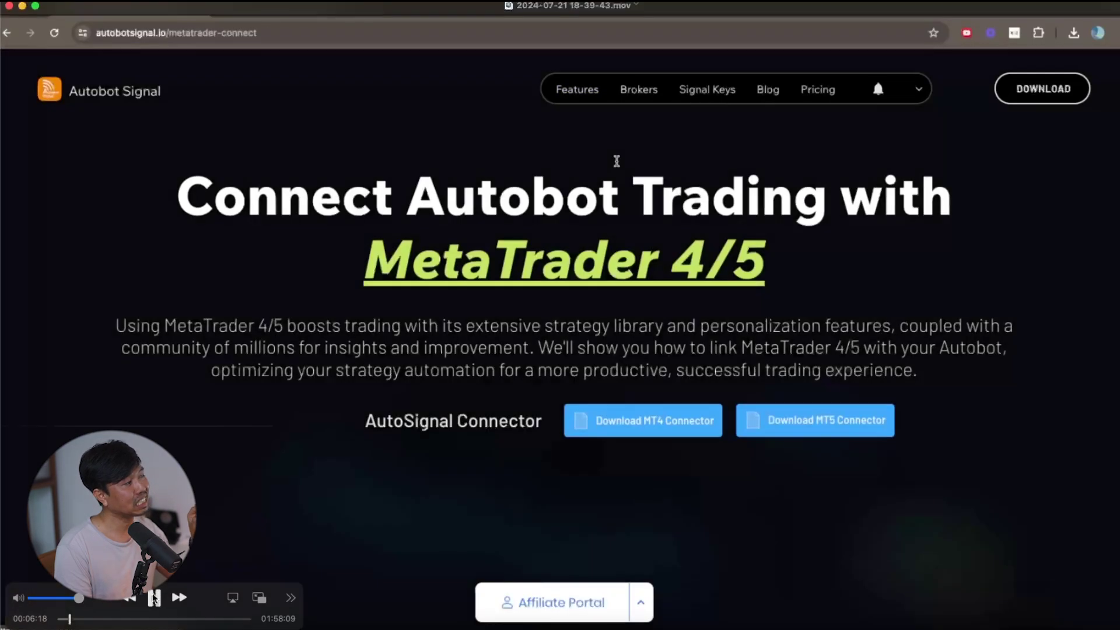
scroll(670, 432, down, 2)
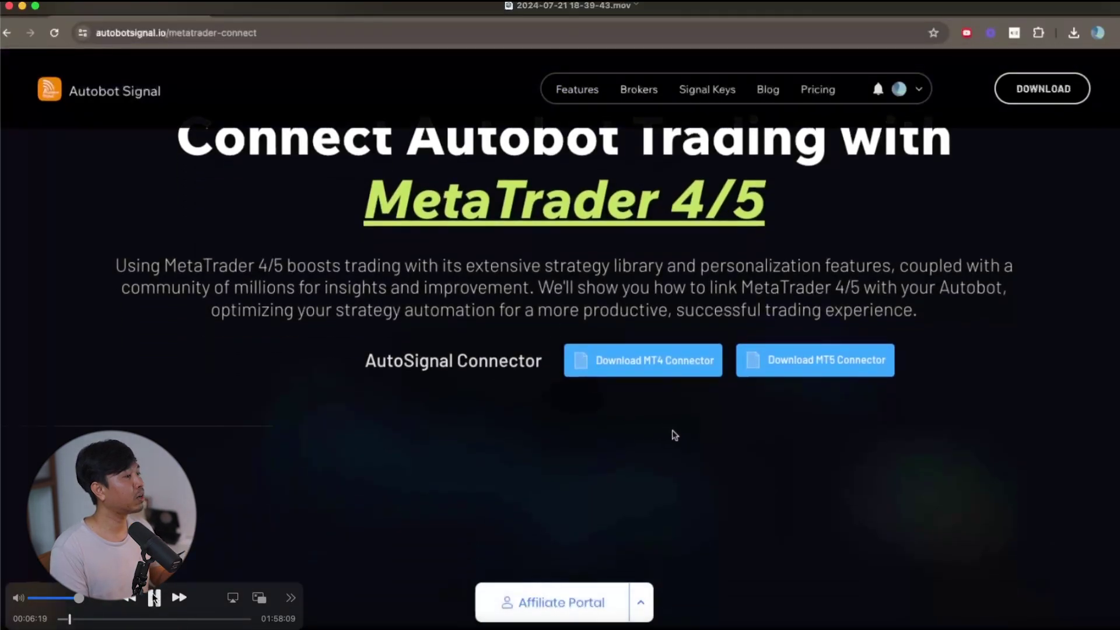
click(828, 366)
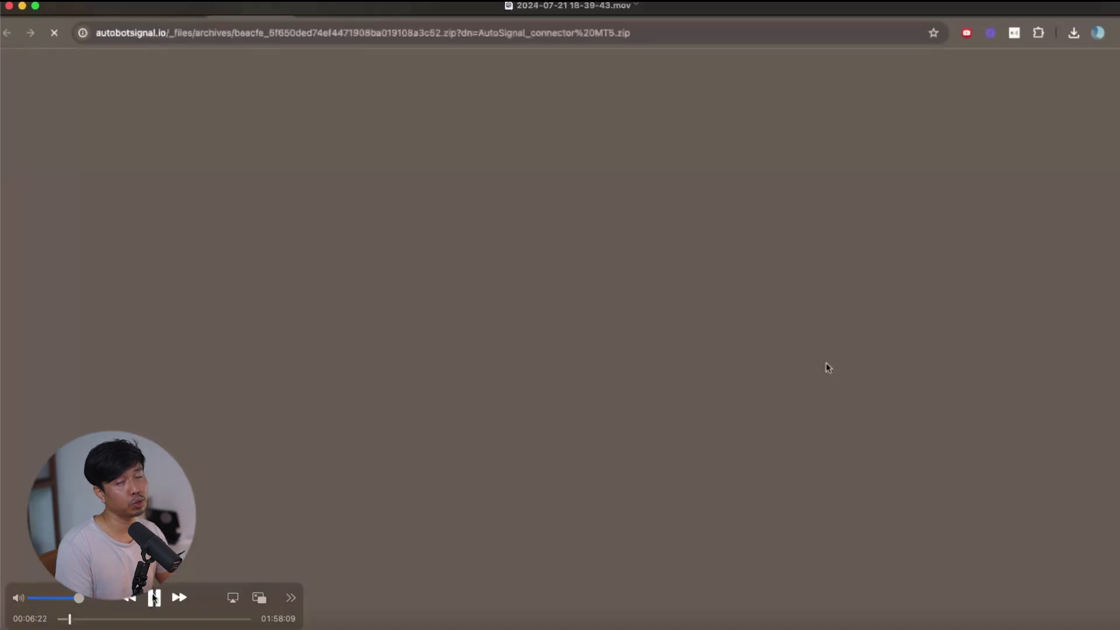
mouse_move(986, 65)
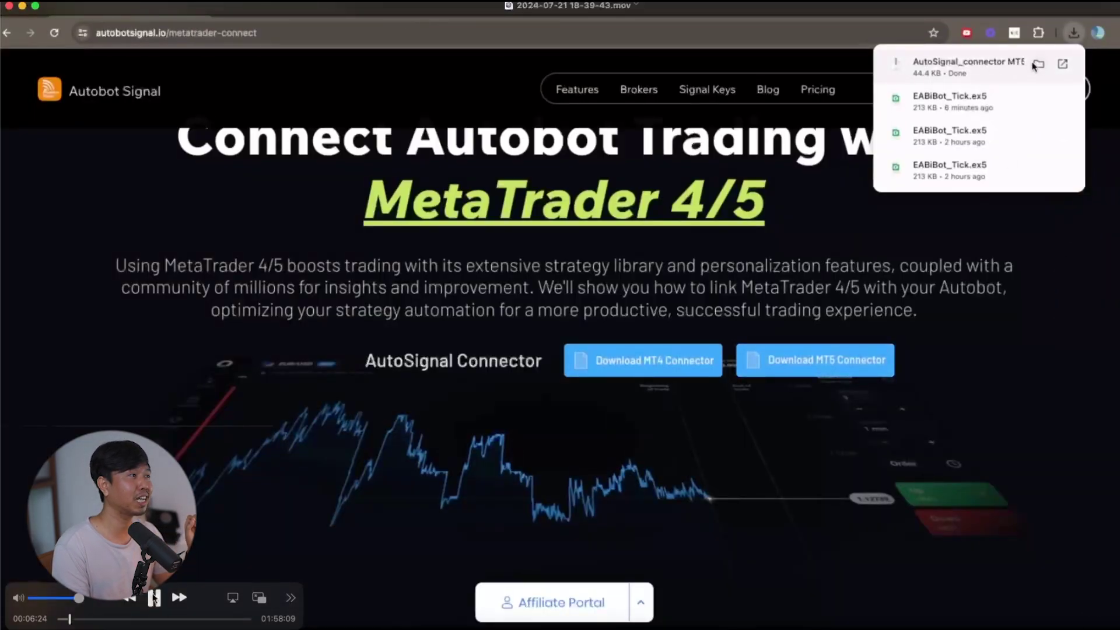
- Extract the connector zip in Downloads to get AutoSignal_connector 2.ex5, then close the folder
click(1039, 64)
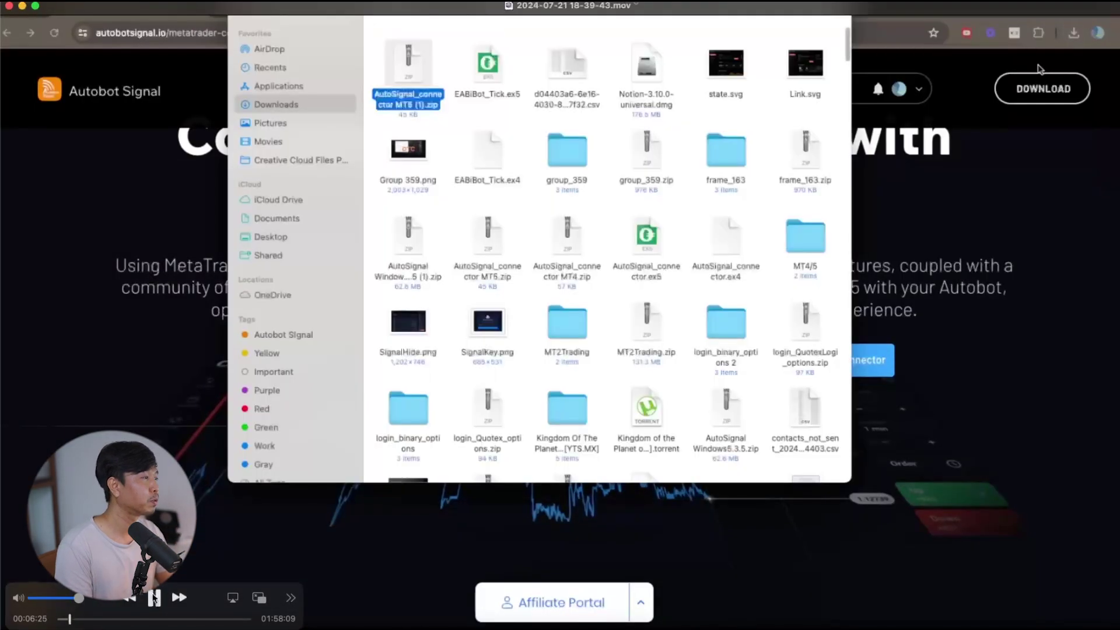
double_click(418, 85)
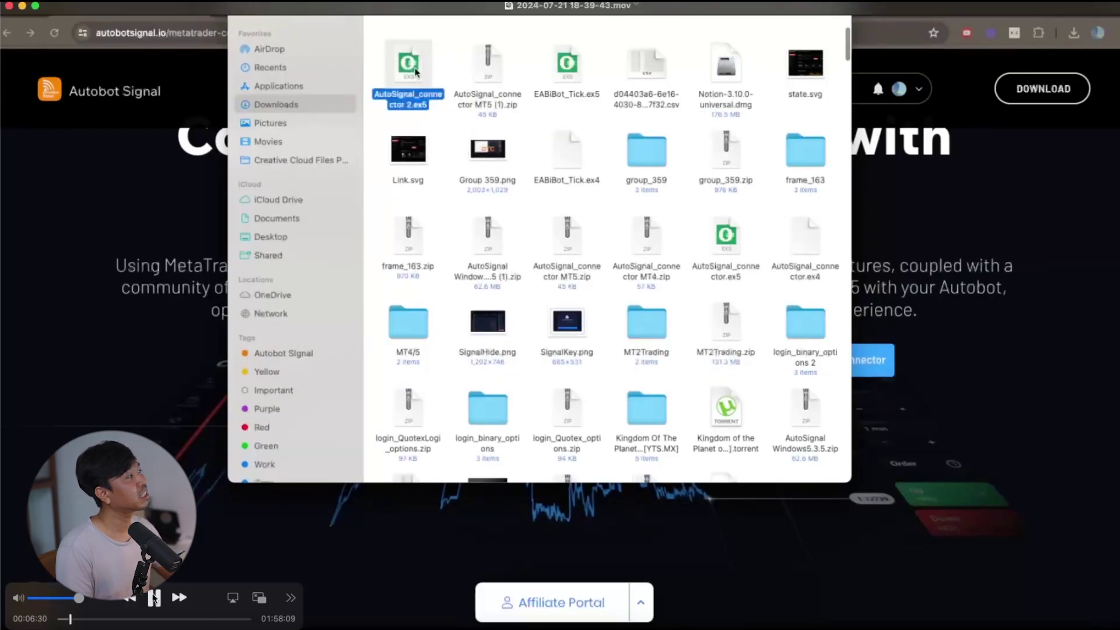
right_click(409, 61)
click(398, 83)
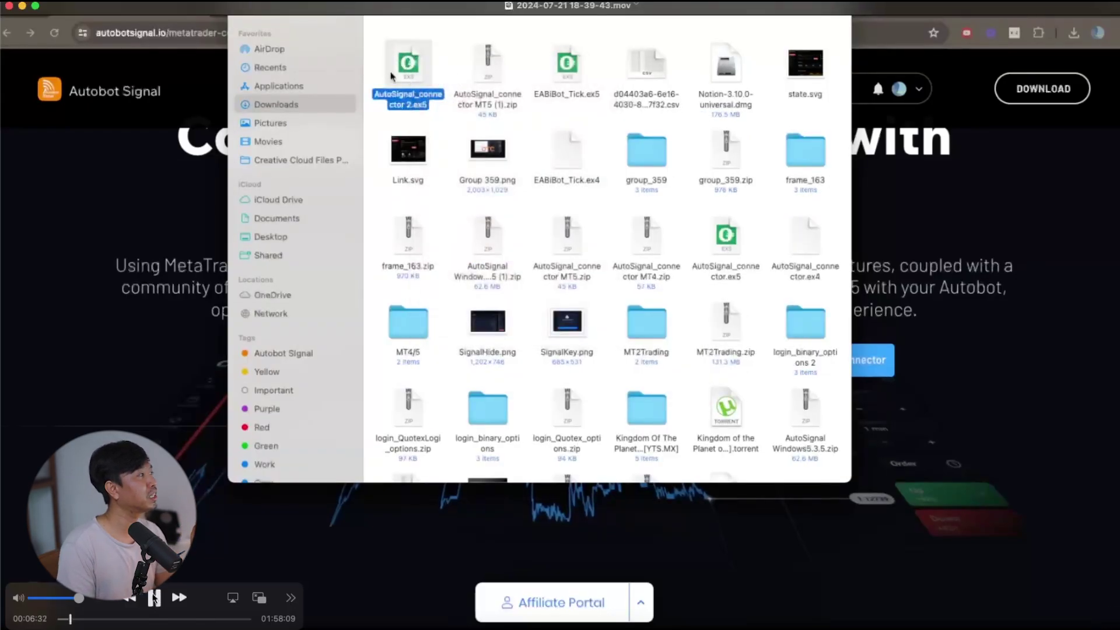
click(164, 321)
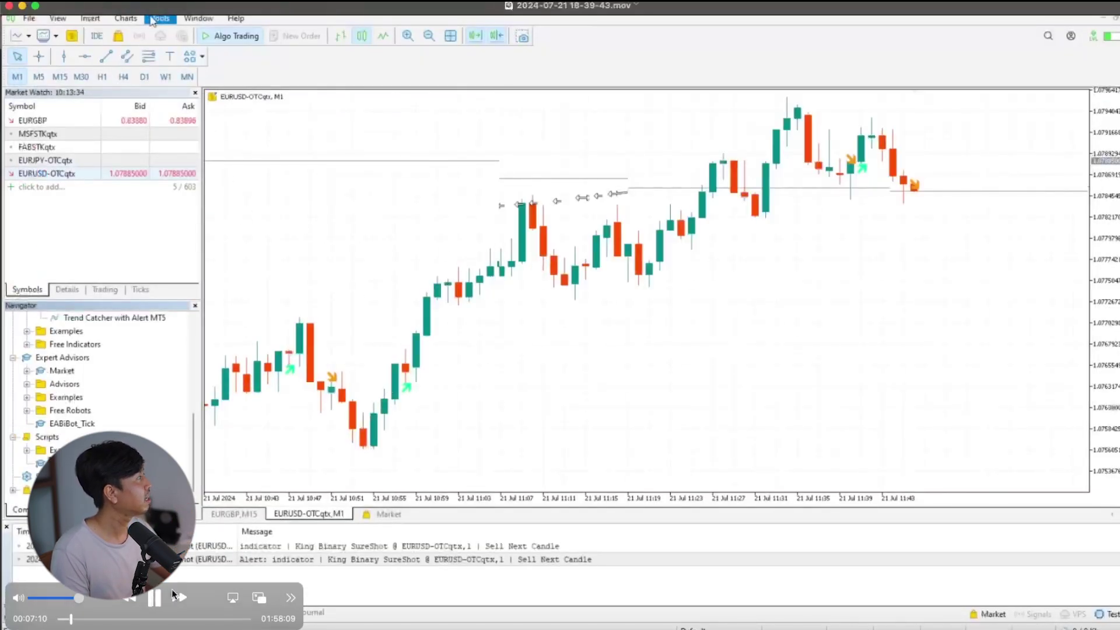
- Pause the tutorial video on the King Binary SureShot 'Sell Next Candle' alerts for EURUSD-OTCqtx
click(155, 600)
click(155, 600)
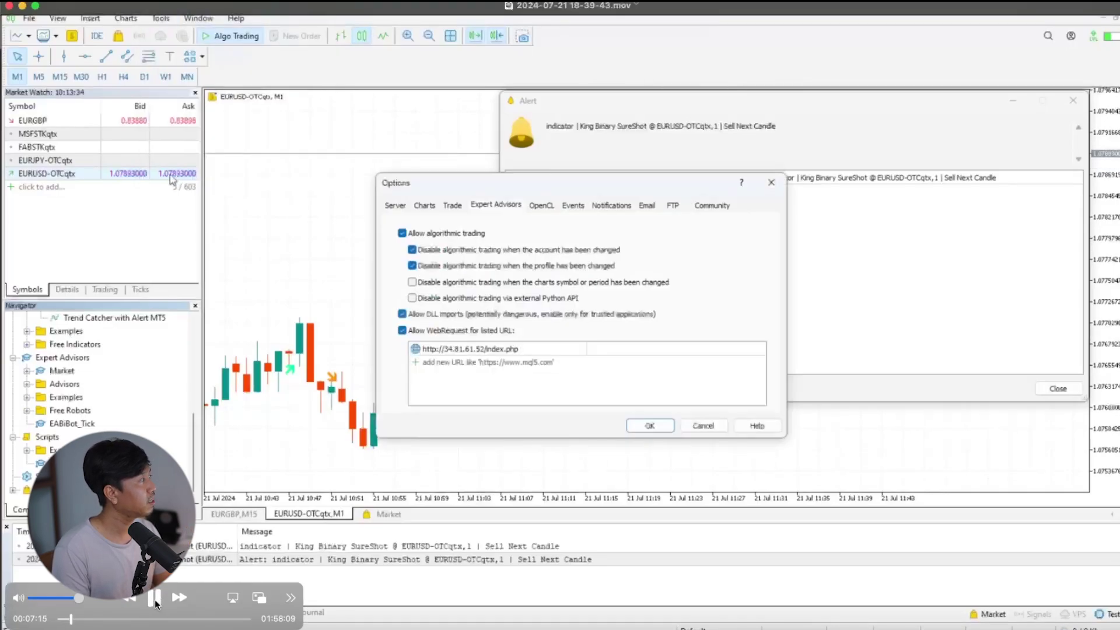
click(155, 600)
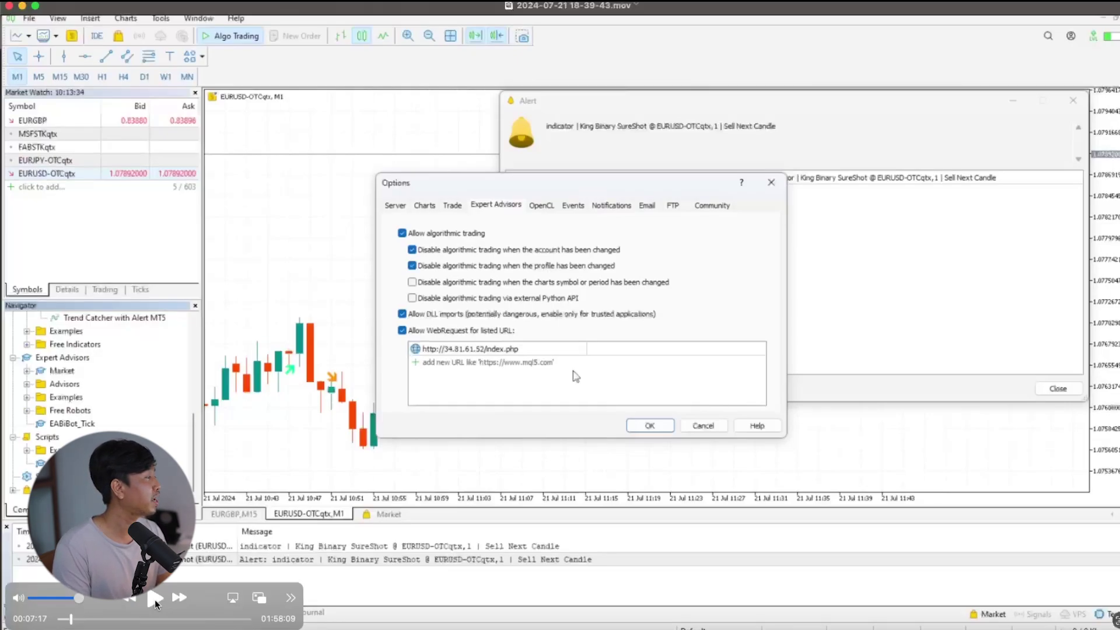
click(155, 599)
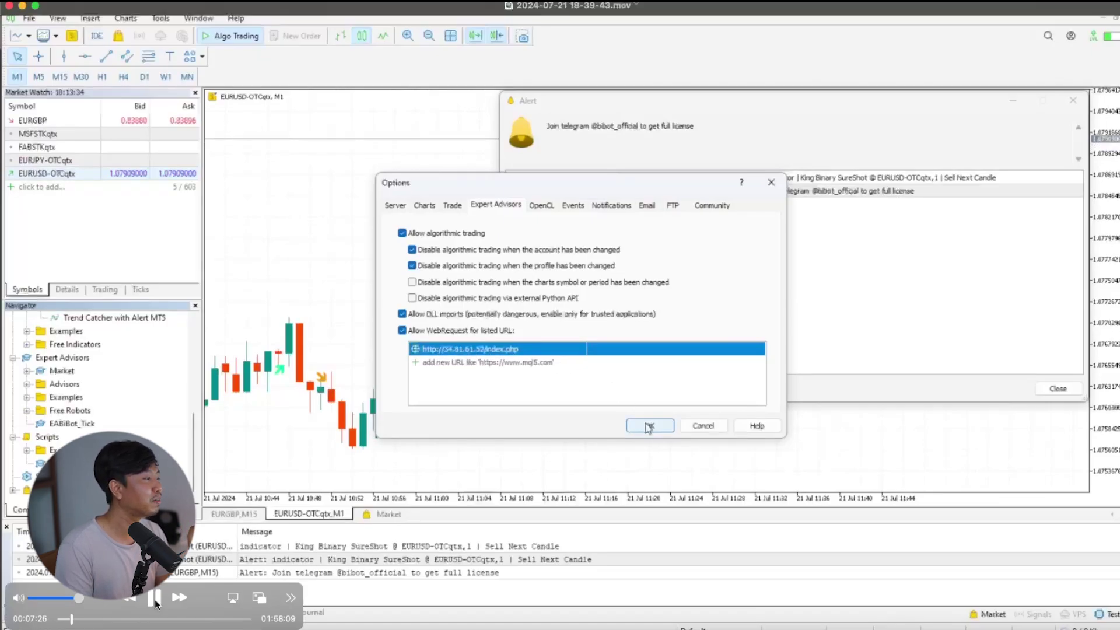
click(155, 599)
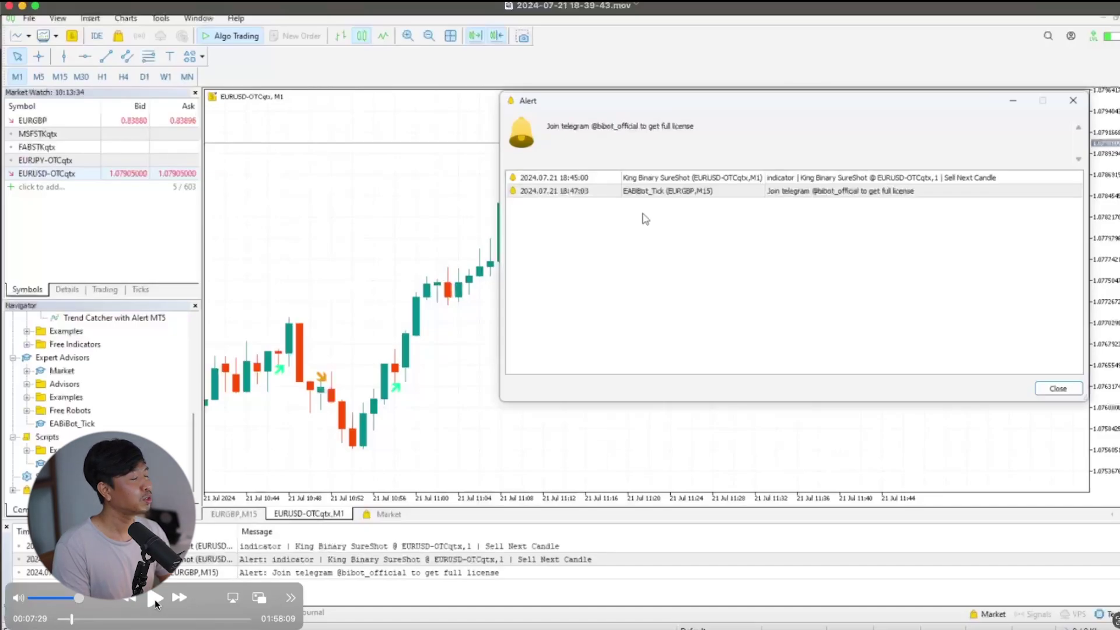
click(155, 600)
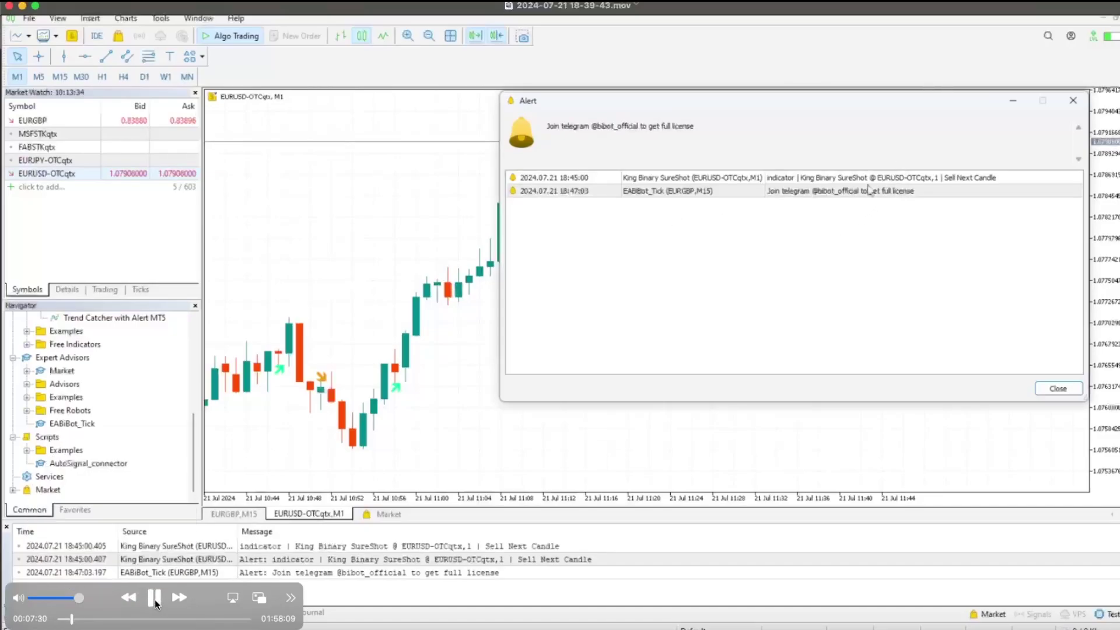
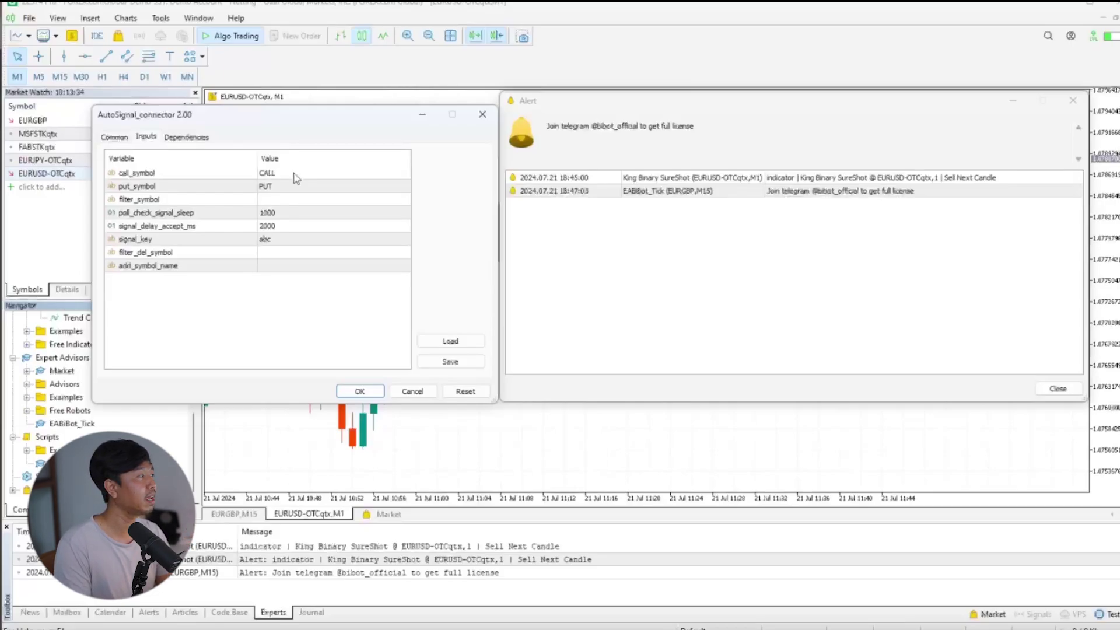
mouse_move(247, 444)
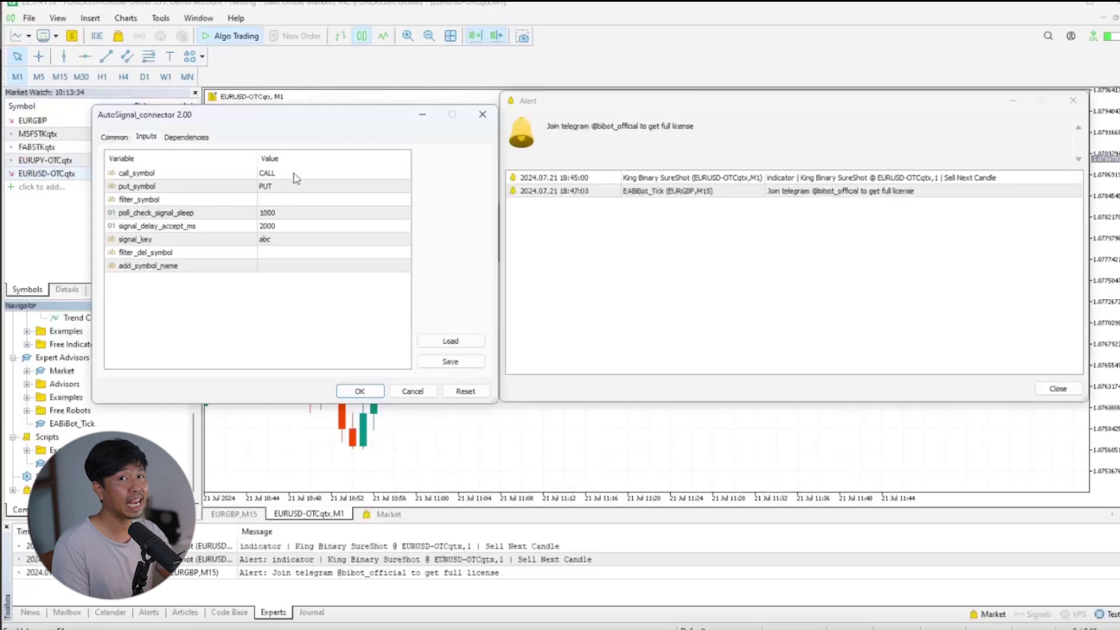
mouse_move(166, 594)
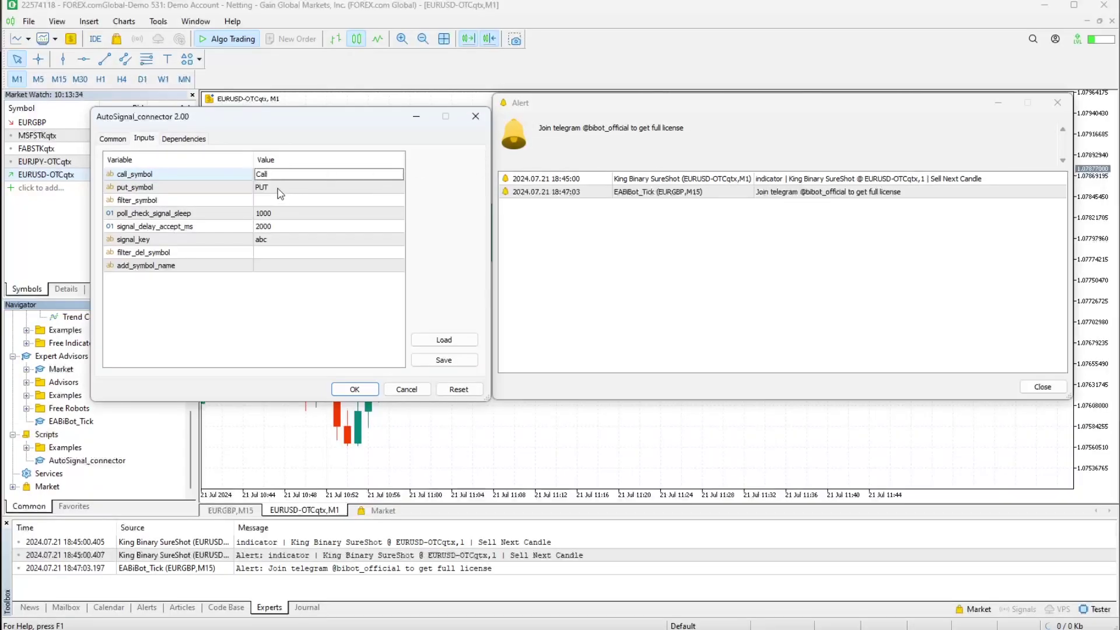
- Change the connector's call_symbol value to Buy and its put_symbol value to Sell
double_click(274, 174)
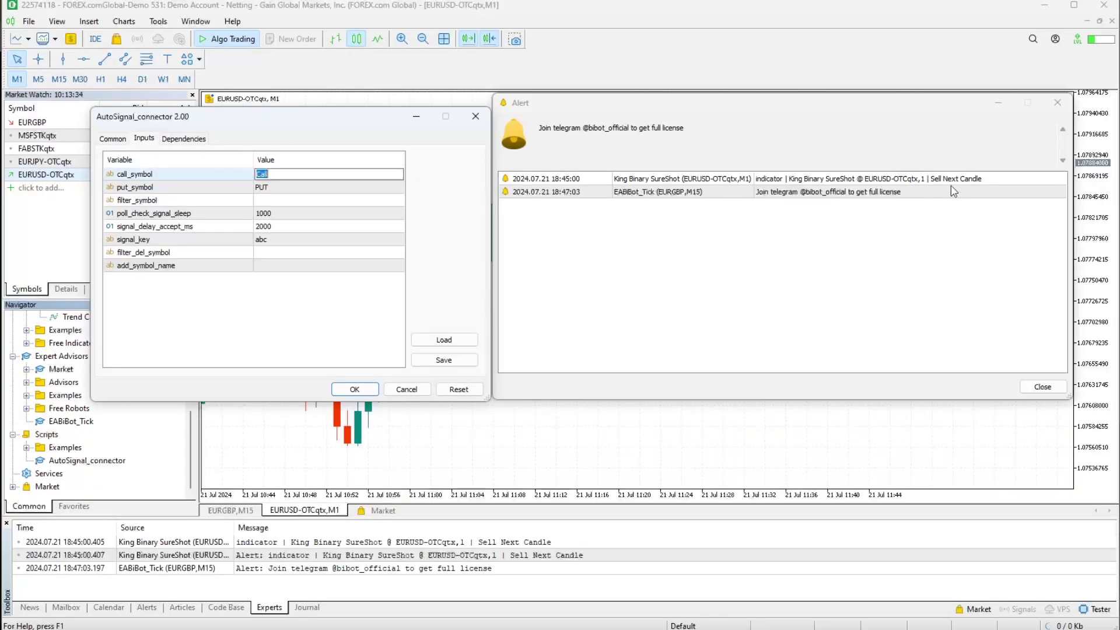
text(Buy)
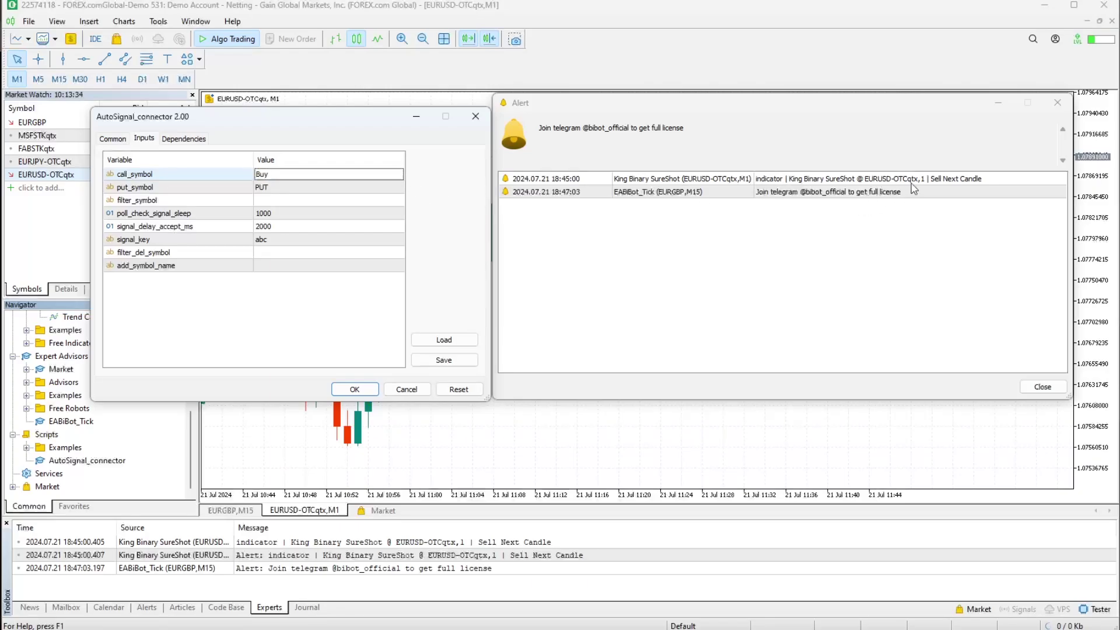
double_click(272, 187)
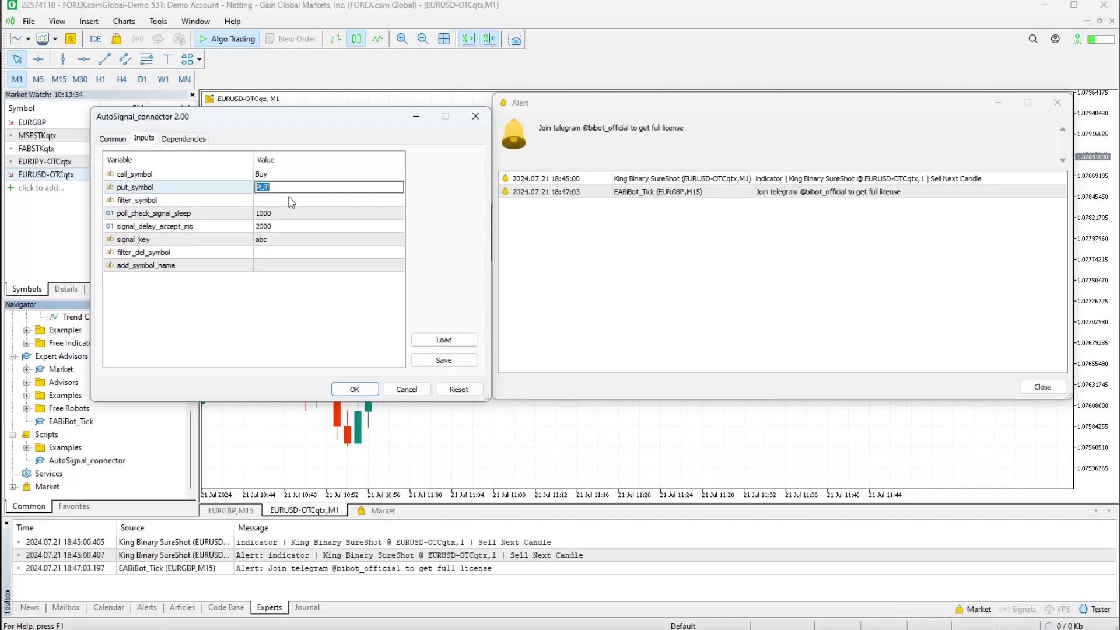
text(B)
key(BackSpace)
text(Sell)
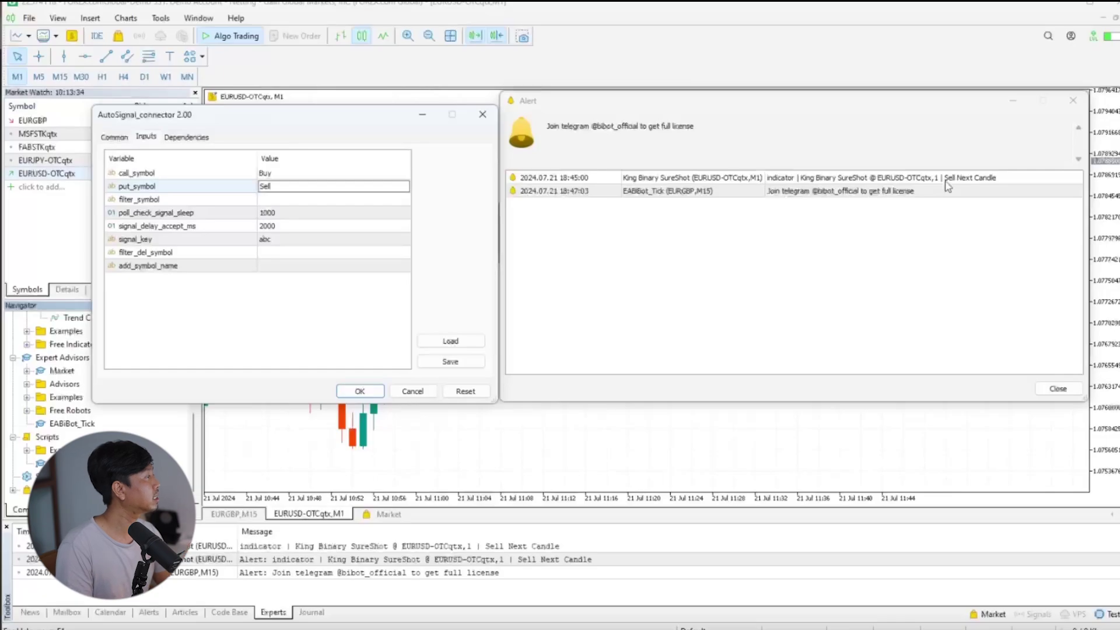
- Start editing the empty filter_symbol value cell in the connector inputs
mouse_move(250, 464)
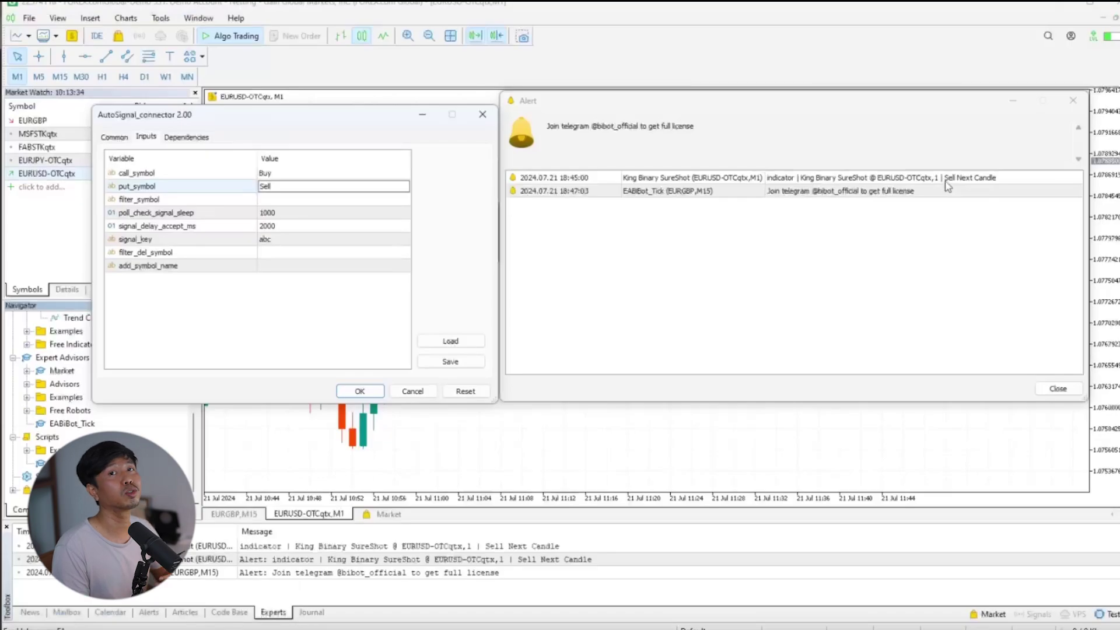
mouse_move(223, 491)
click(296, 200)
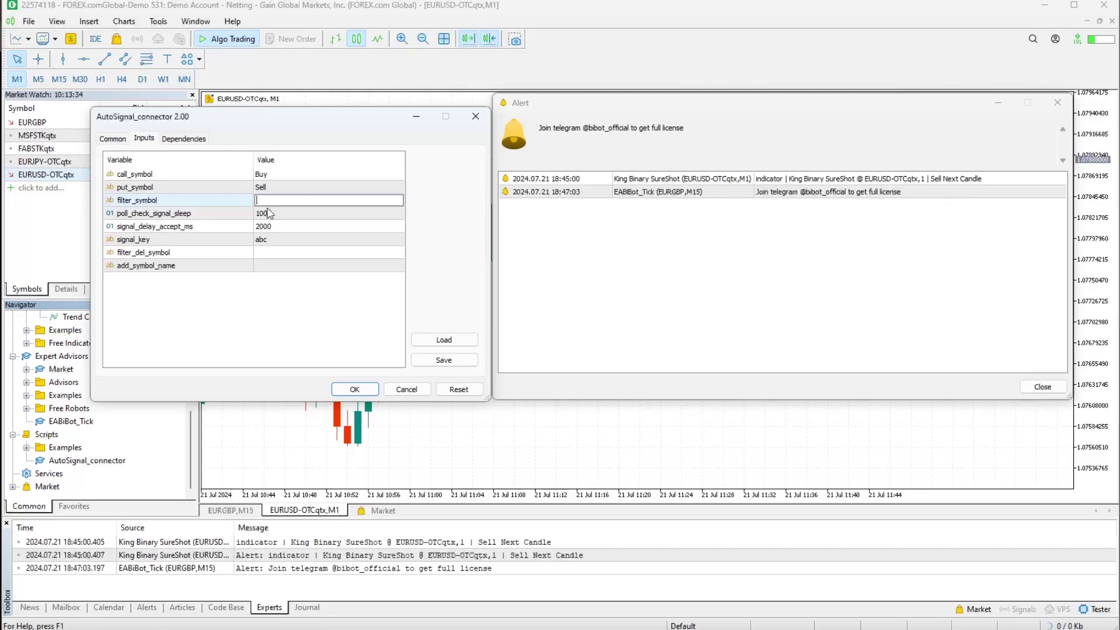
- Enter King as the filter_symbol value and select the signal_key value cell
text(King)
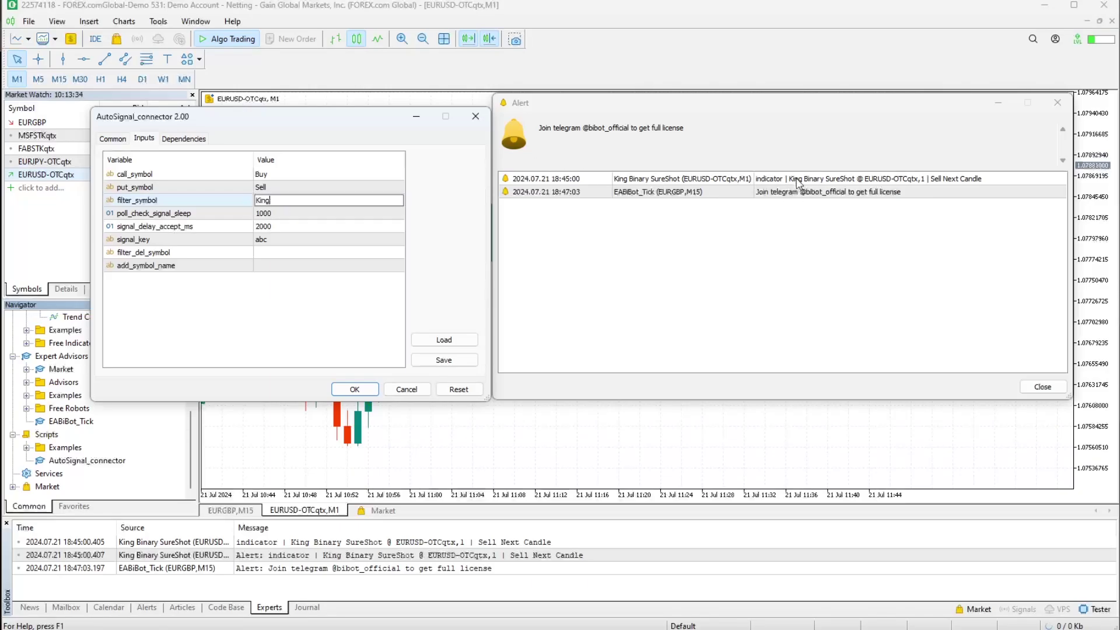
key(Return)
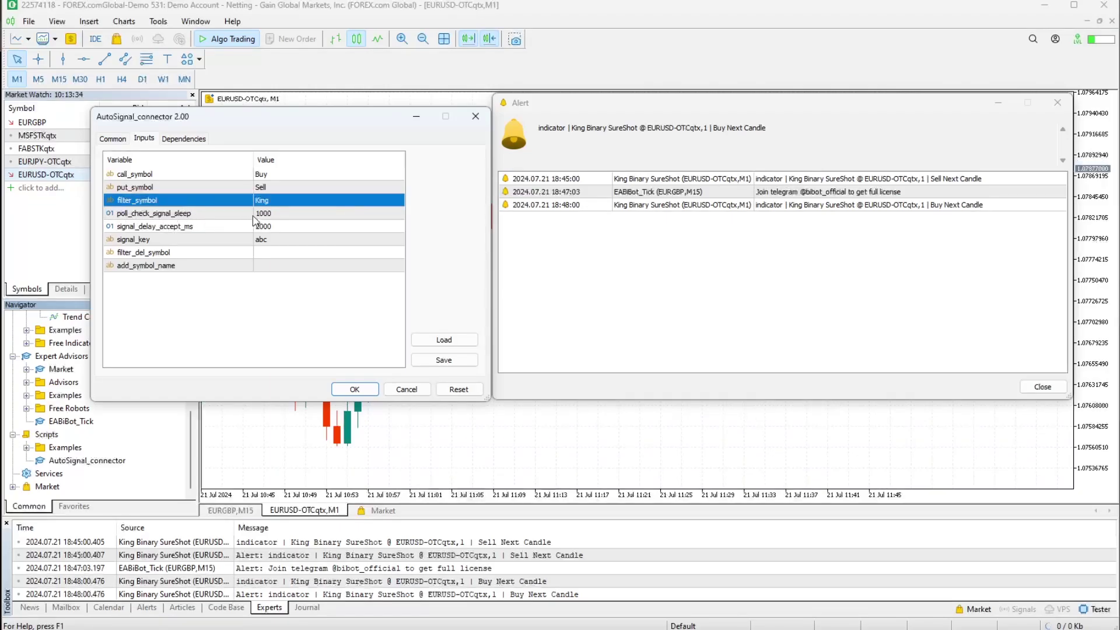
click(265, 241)
click(265, 240)
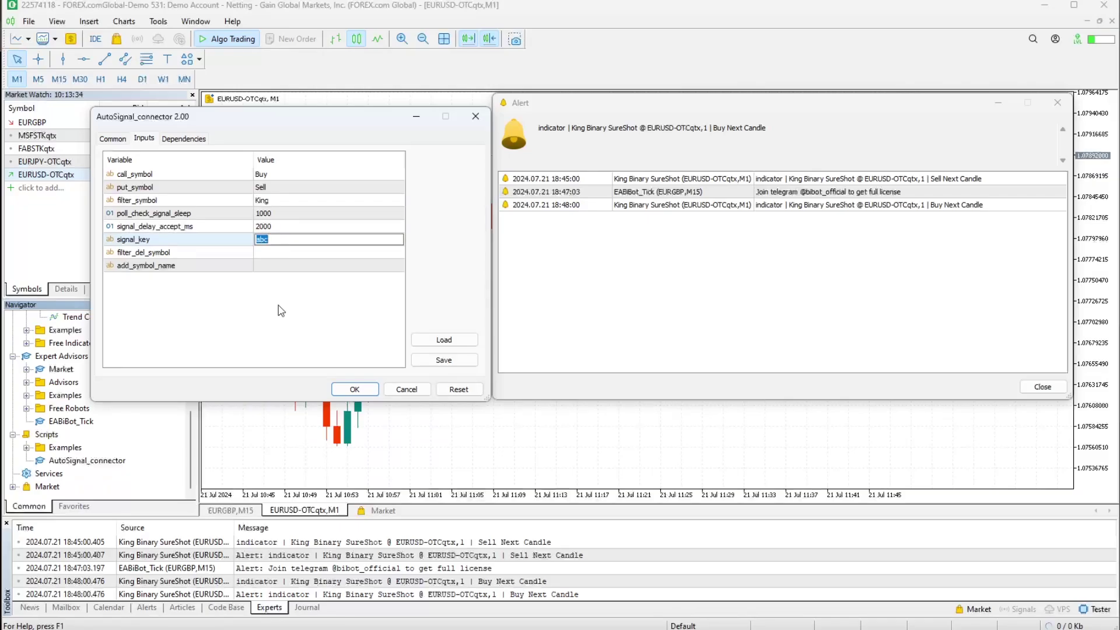
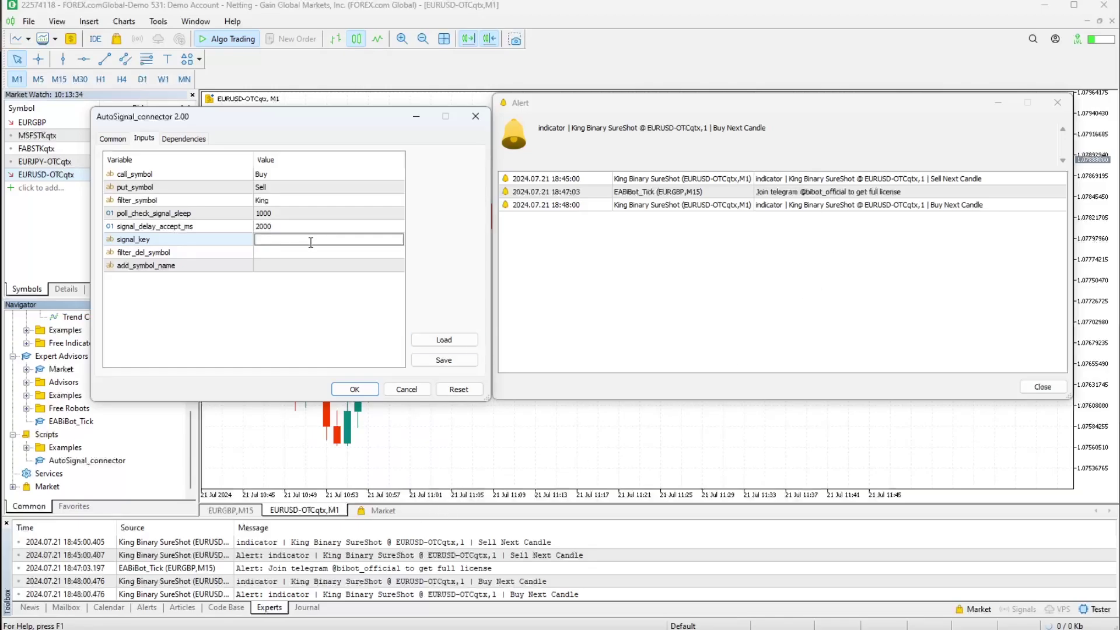
- Replace abc in the signal_key value with the Autobot Signal key
double_click(259, 240)
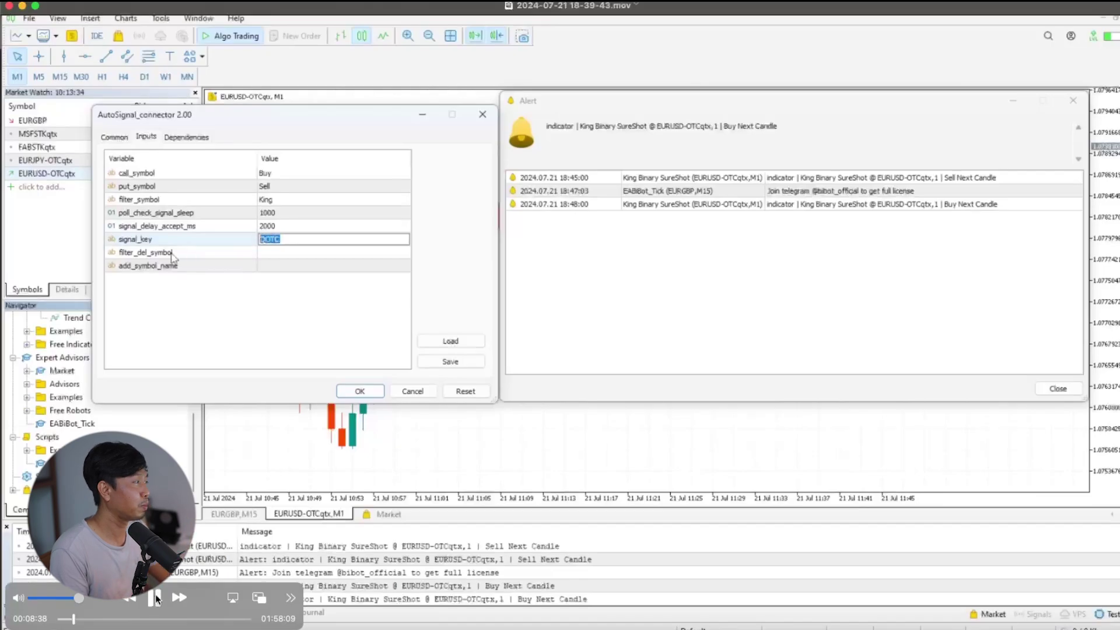
- Finish the connector inputs with filter_del_symbol set to qtx, switching windows from the taskbar
click(156, 595)
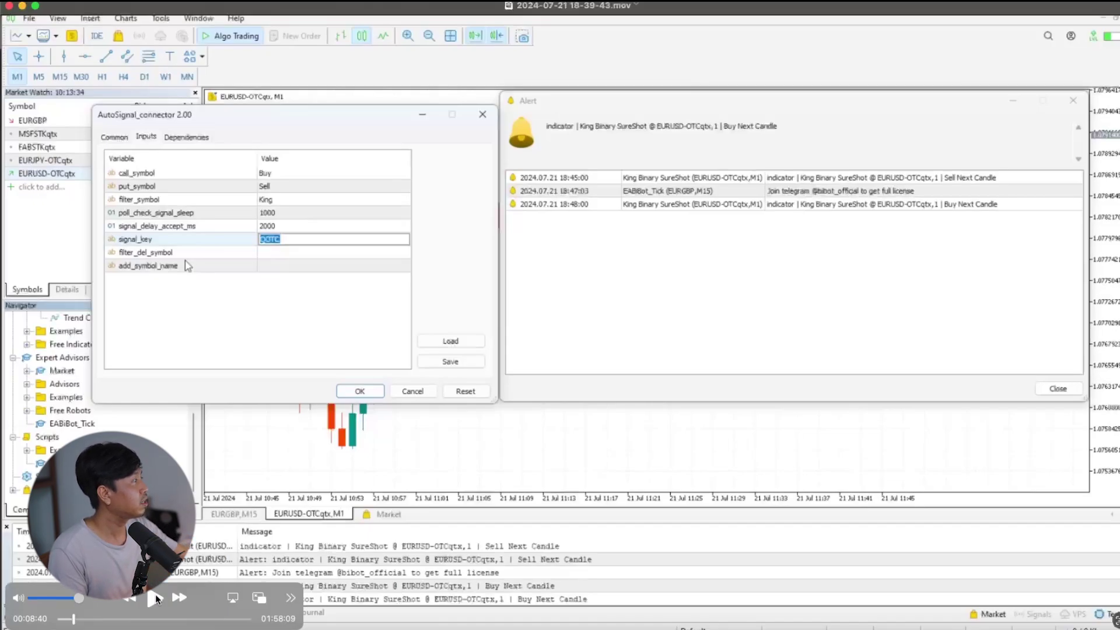
click(155, 599)
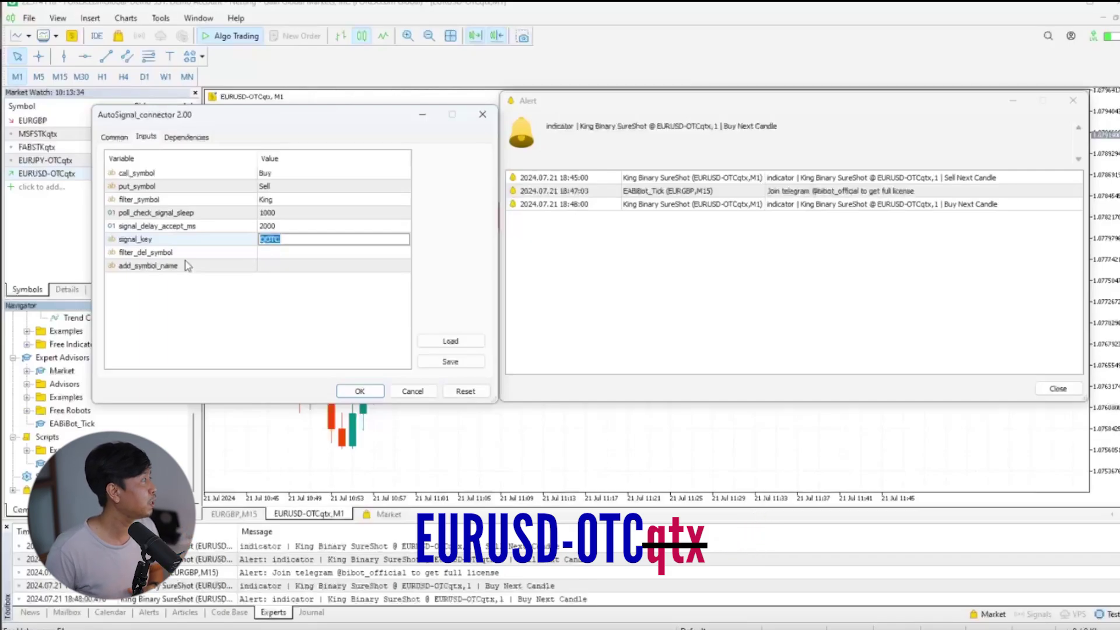
mouse_move(254, 591)
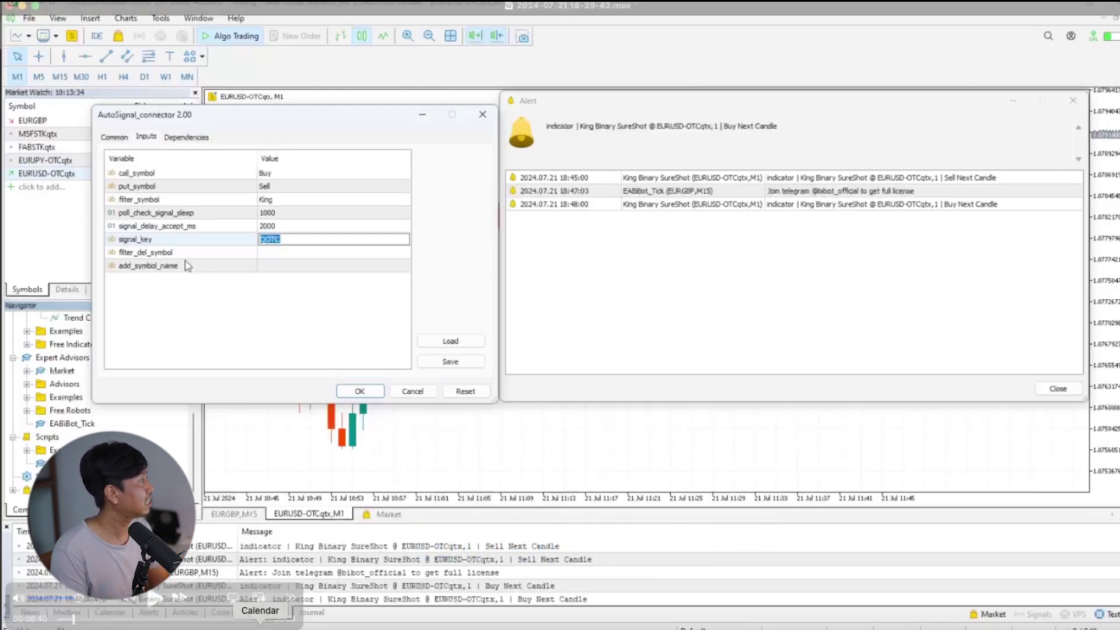
key(space)
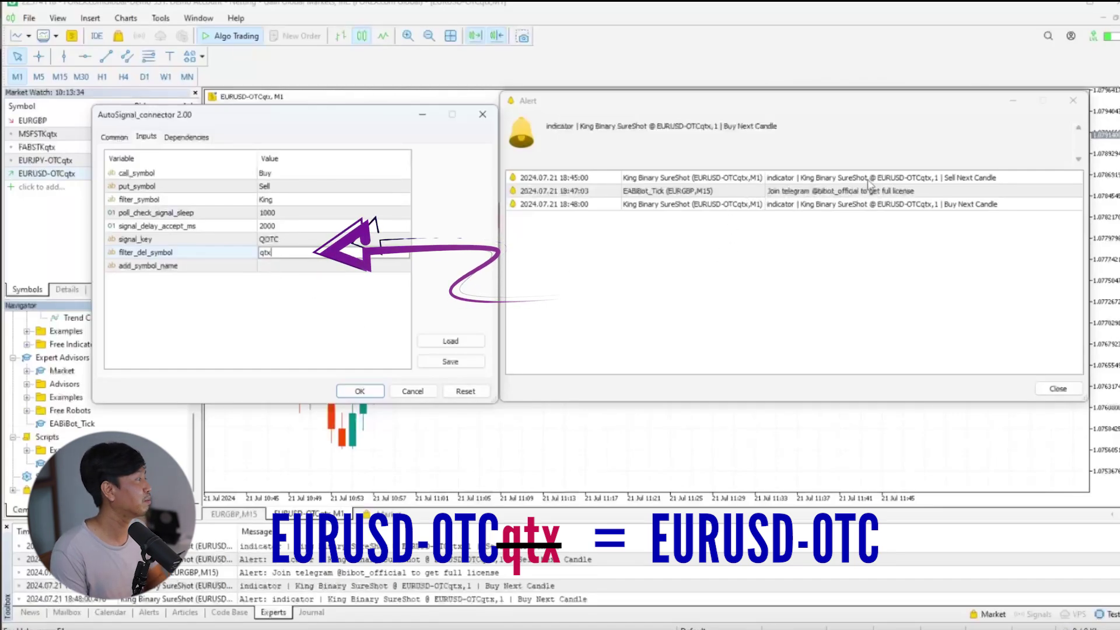
mouse_move(342, 397)
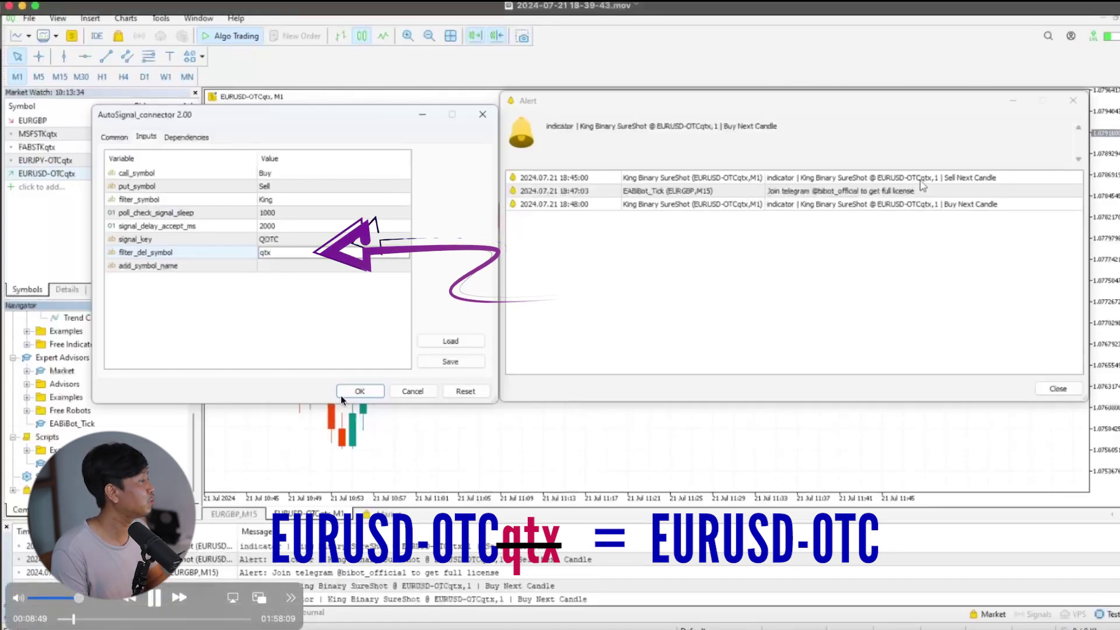
click(155, 597)
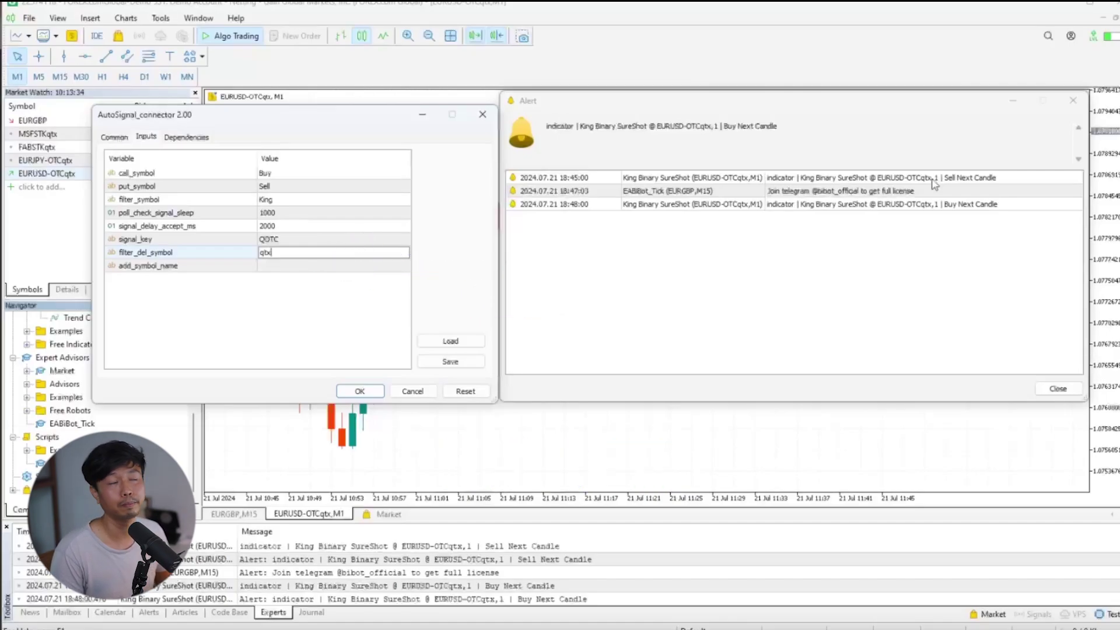
mouse_move(155, 601)
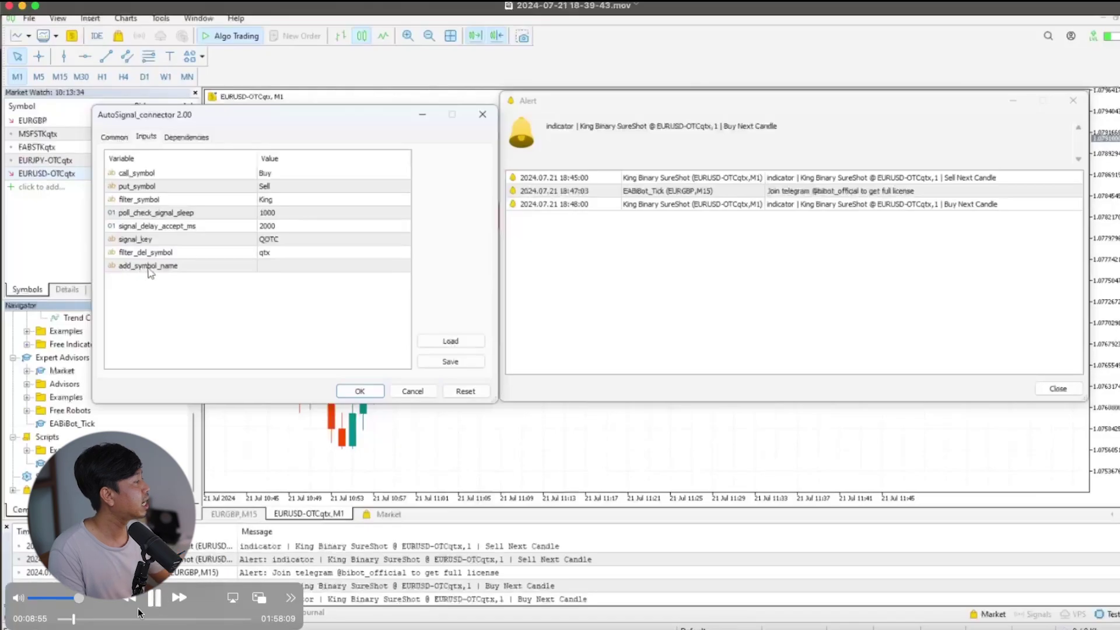
- Apply the AutoSignal_connector settings and close its dialog
click(76, 619)
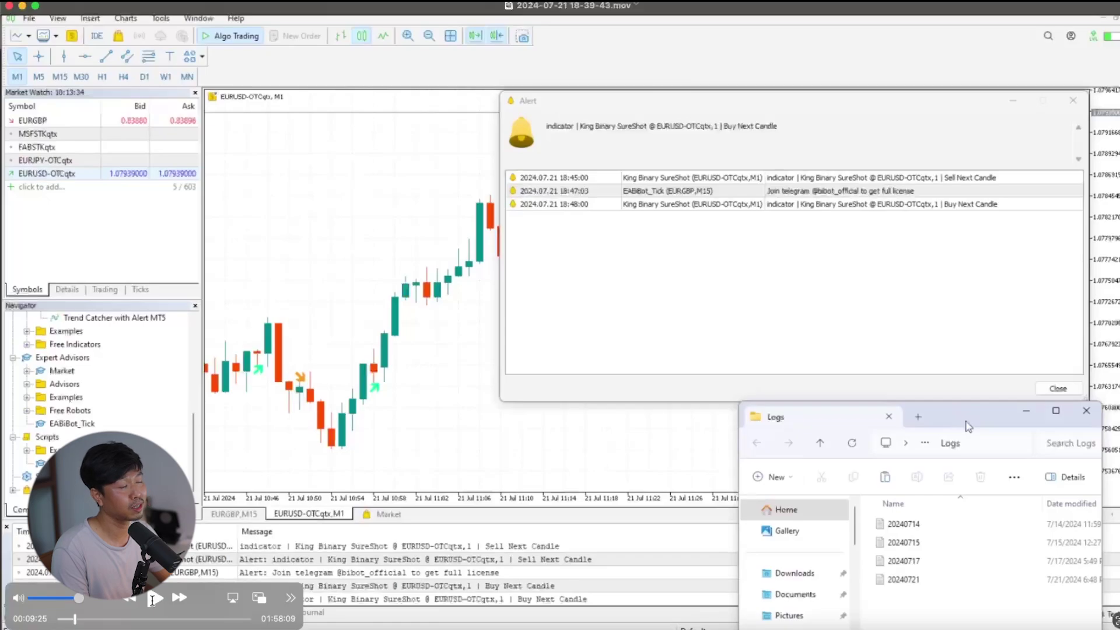
- Move the Logs folder aside and launch Autobot Signal from the Start menu
drag(967, 426, 997, 404)
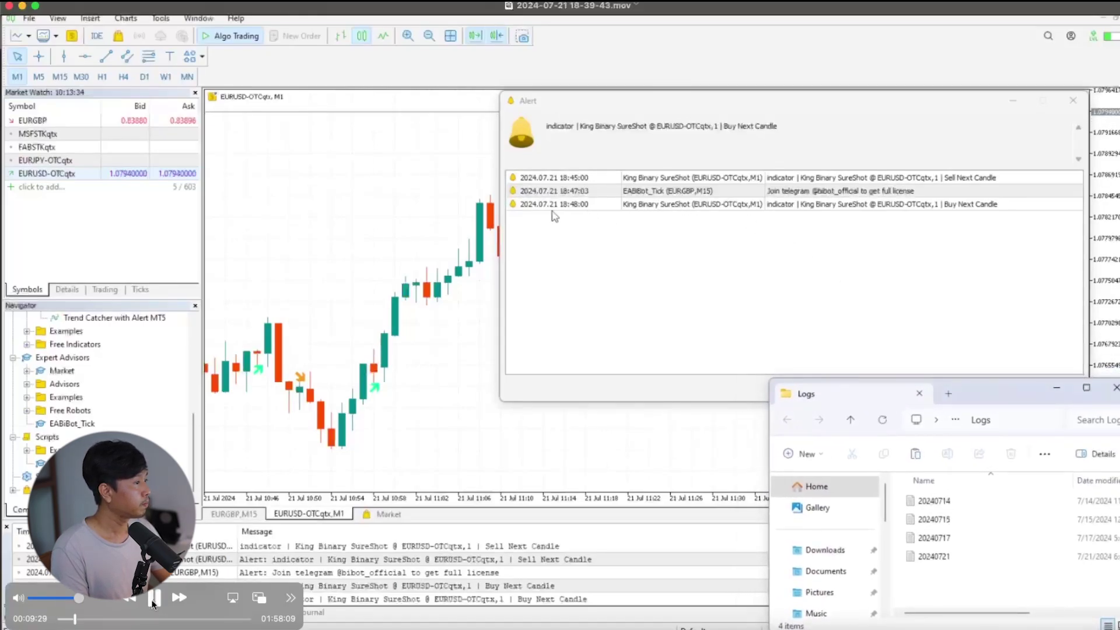
click(153, 604)
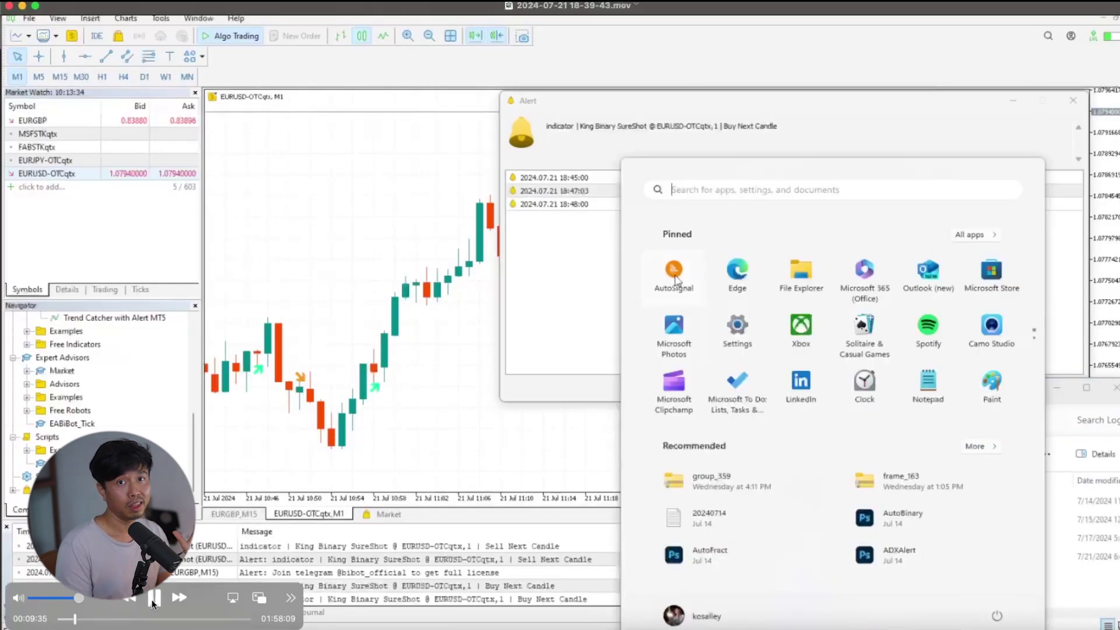
click(153, 604)
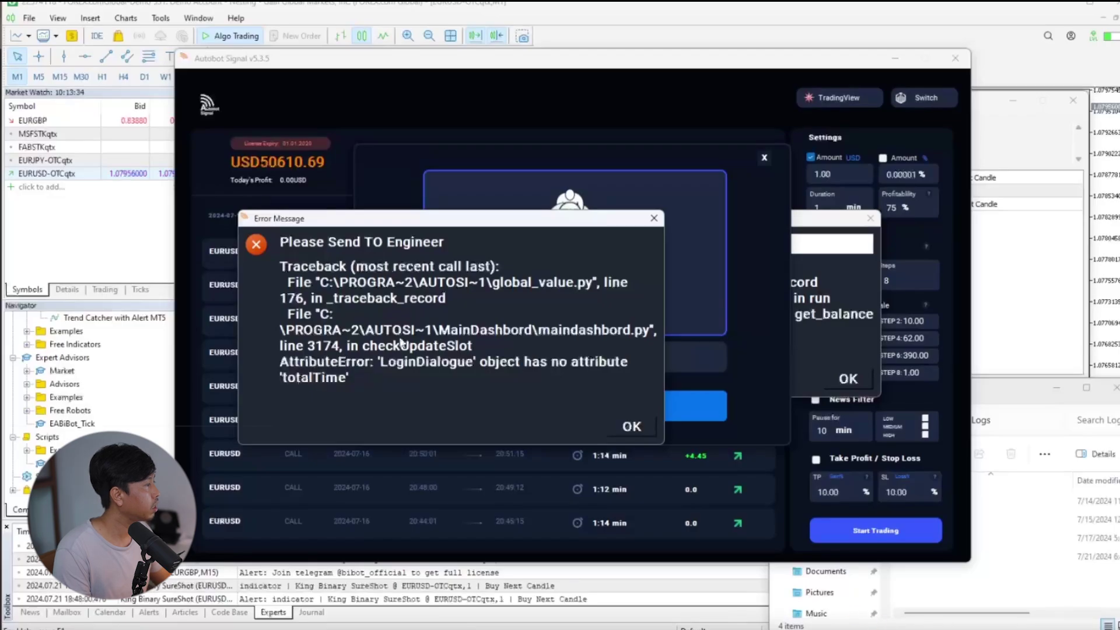
- Dismiss the traceback error and close the unresponsive AutoSignal program
click(631, 426)
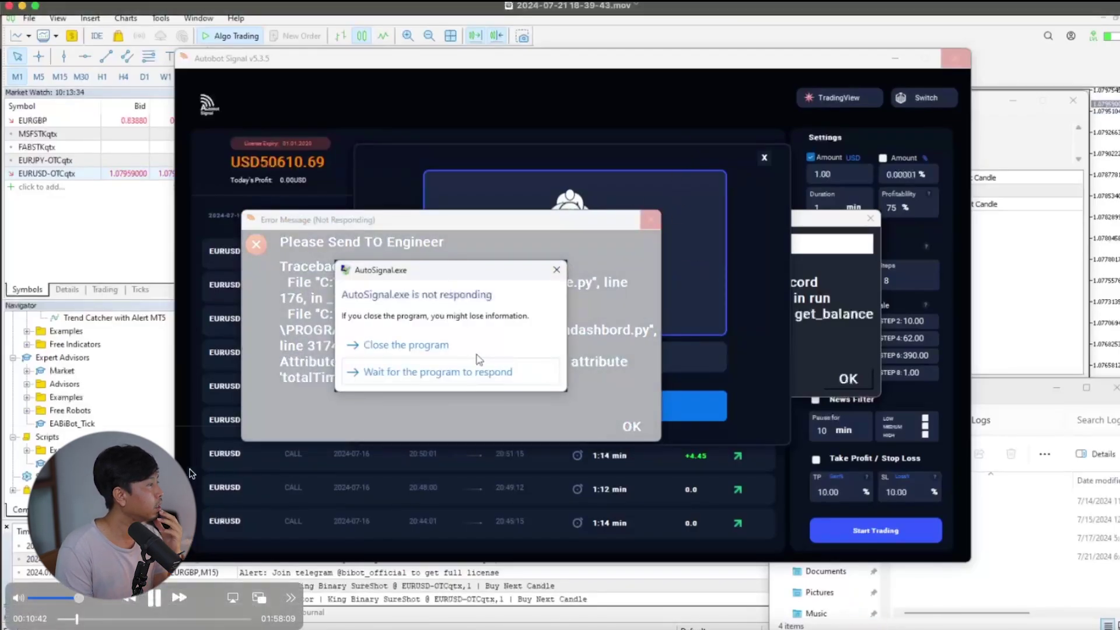
click(477, 352)
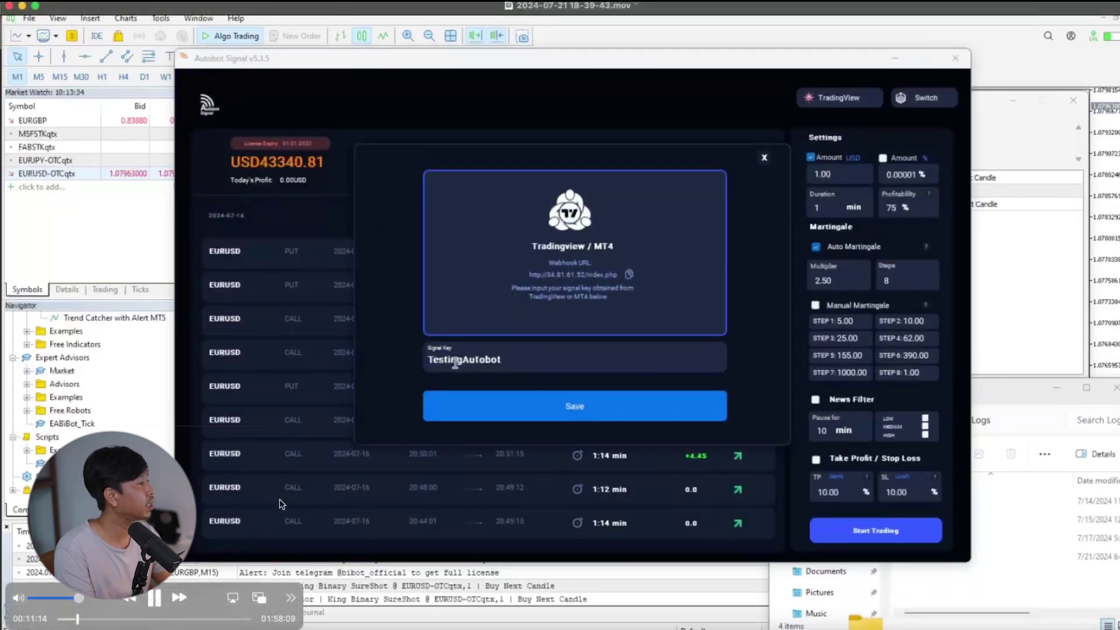
- Bring Autobot Signal forward and run live trading with the updated signal key
click(154, 597)
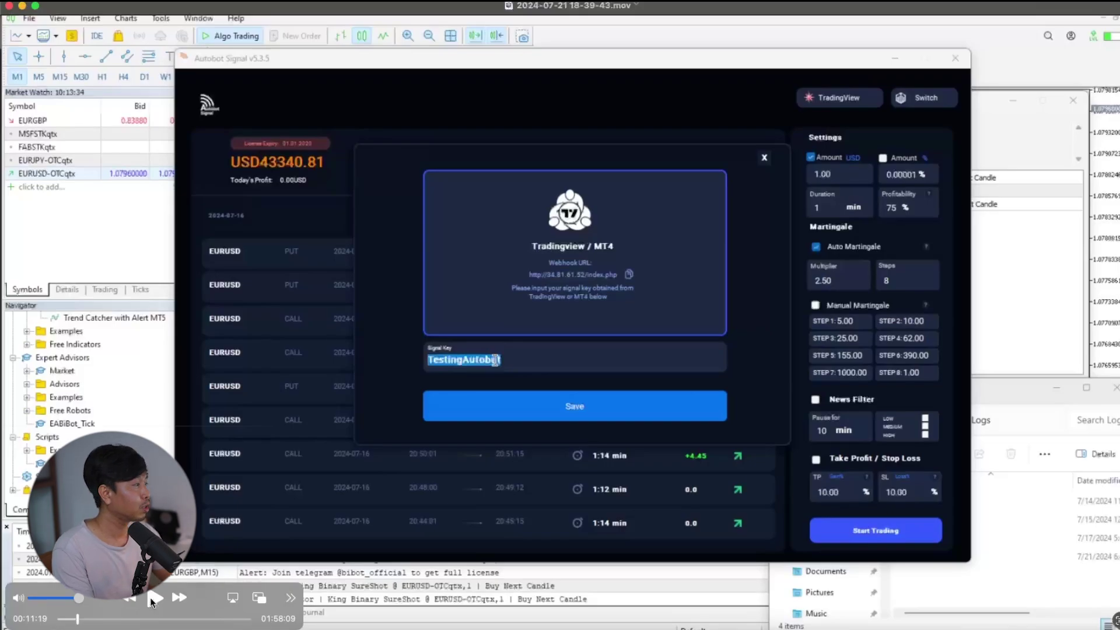
click(150, 597)
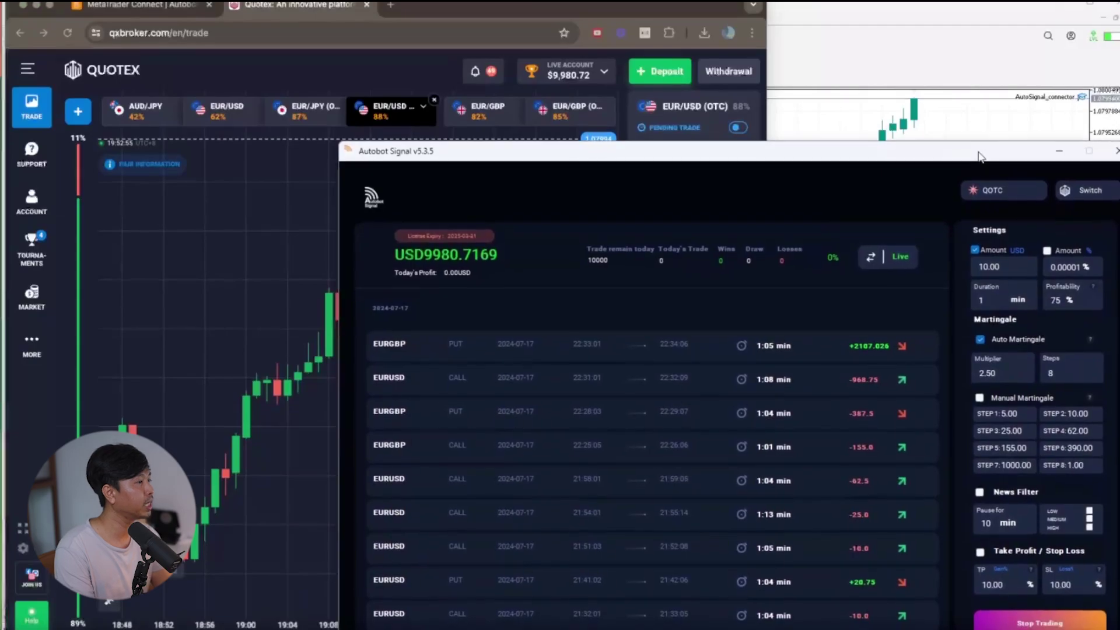
mouse_move(587, 295)
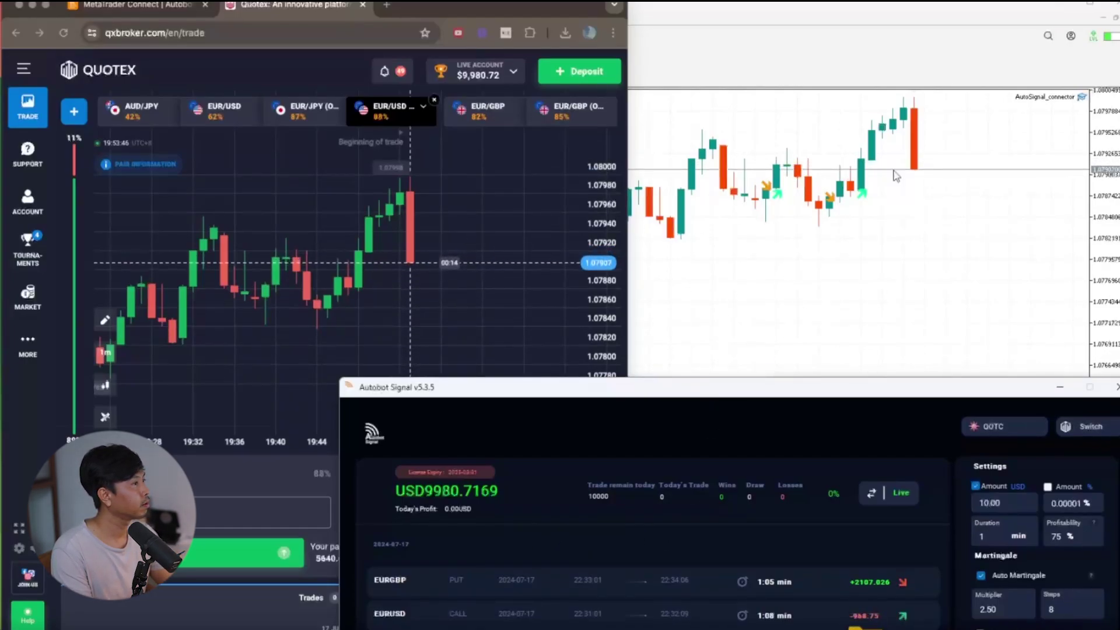
click(485, 220)
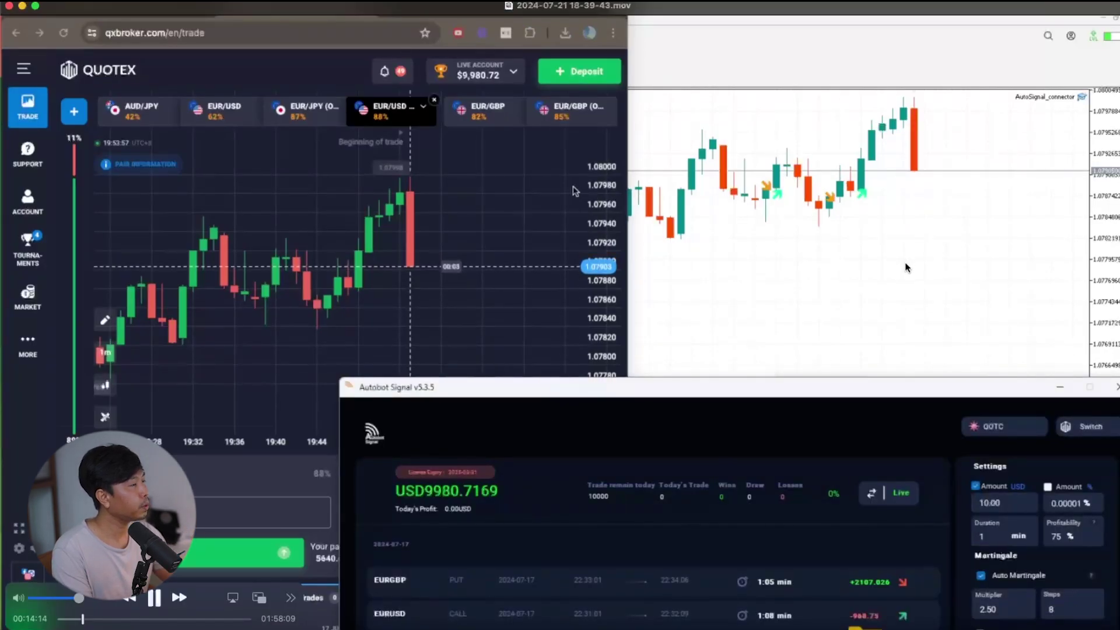
mouse_move(869, 355)
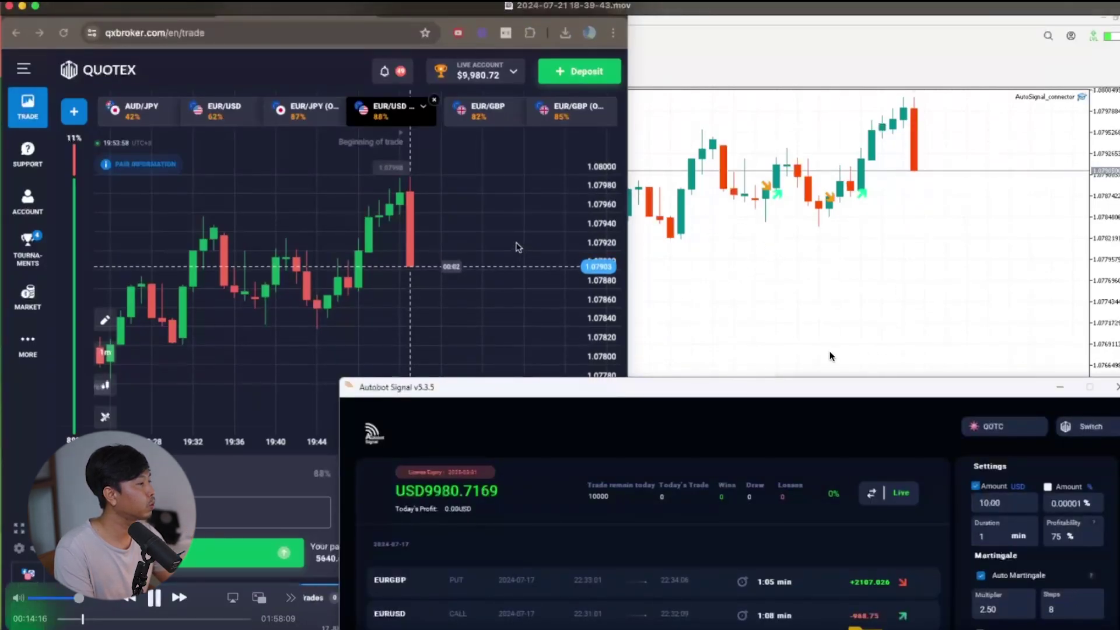